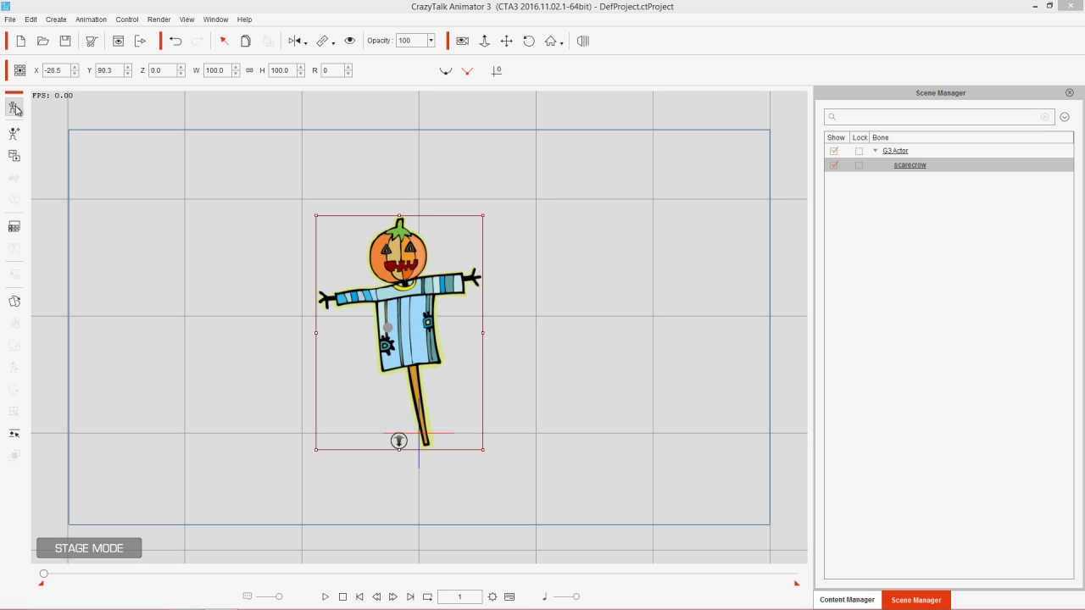
- Switch the selected scarecrow actor from Stage Mode into Composer Mode
{"action": "left_click", "coordinate": [15, 109]}
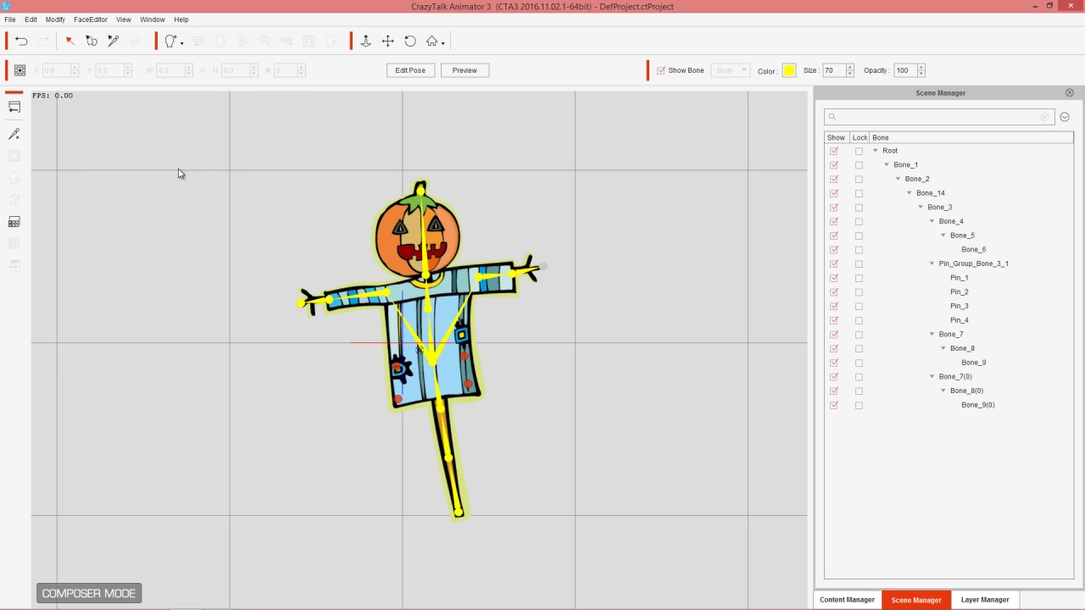
- Select the scarecrow's Root and open the Mask Editor for it
{"action": "left_click", "coordinate": [466, 280]}
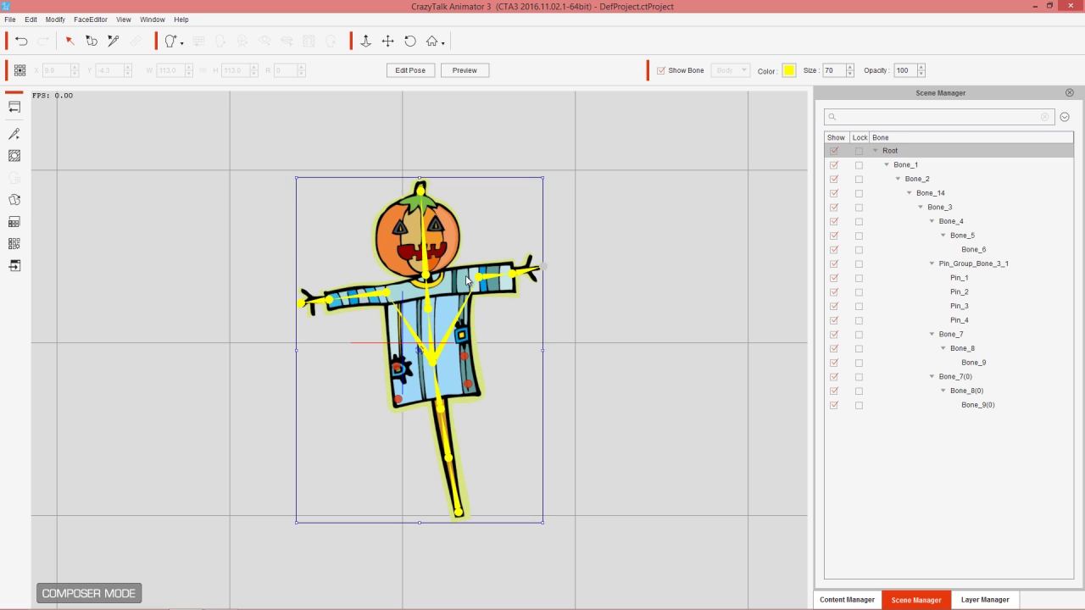
{"action": "left_click", "coordinate": [15, 158]}
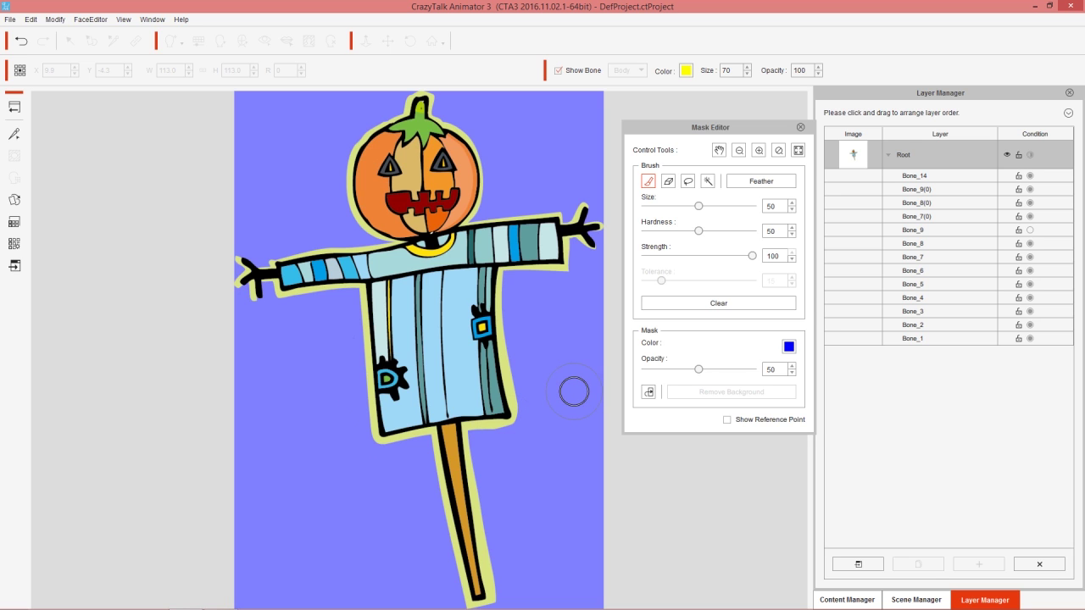
{"action": "left_click", "coordinate": [719, 151]}
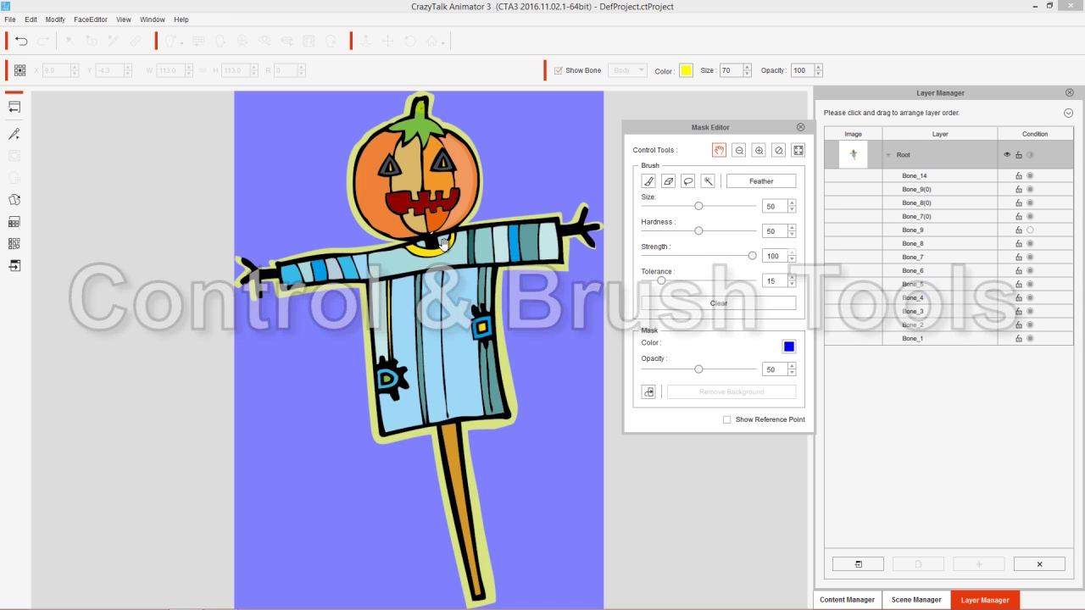
{"action": "mouse_move", "coordinate": [411, 247]}
{"action": "left_mouse_down"}
{"action": "mouse_move", "coordinate": [399, 208]}
{"action": "mouse_move", "coordinate": [397, 242]}
{"action": "left_mouse_up"}
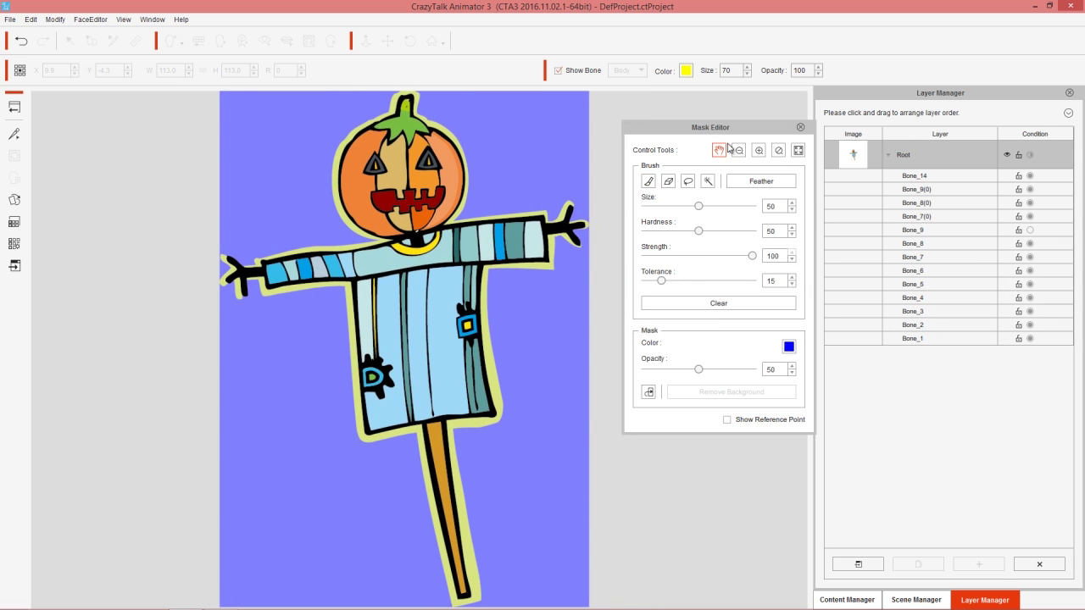
{"action": "left_click", "coordinate": [739, 151]}
{"action": "left_click", "coordinate": [758, 151]}
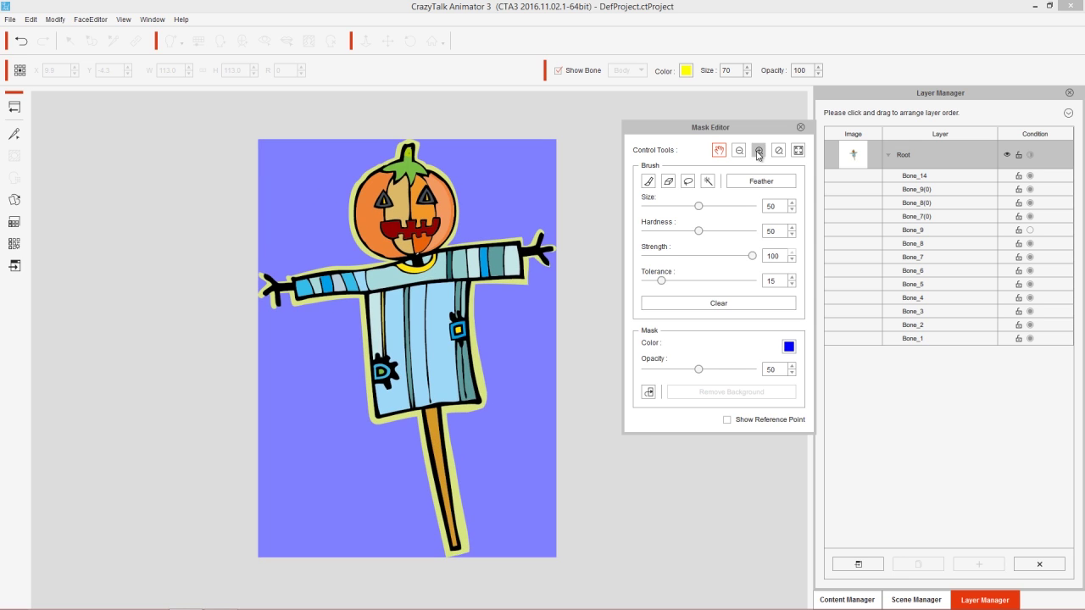
{"action": "left_click", "coordinate": [759, 150]}
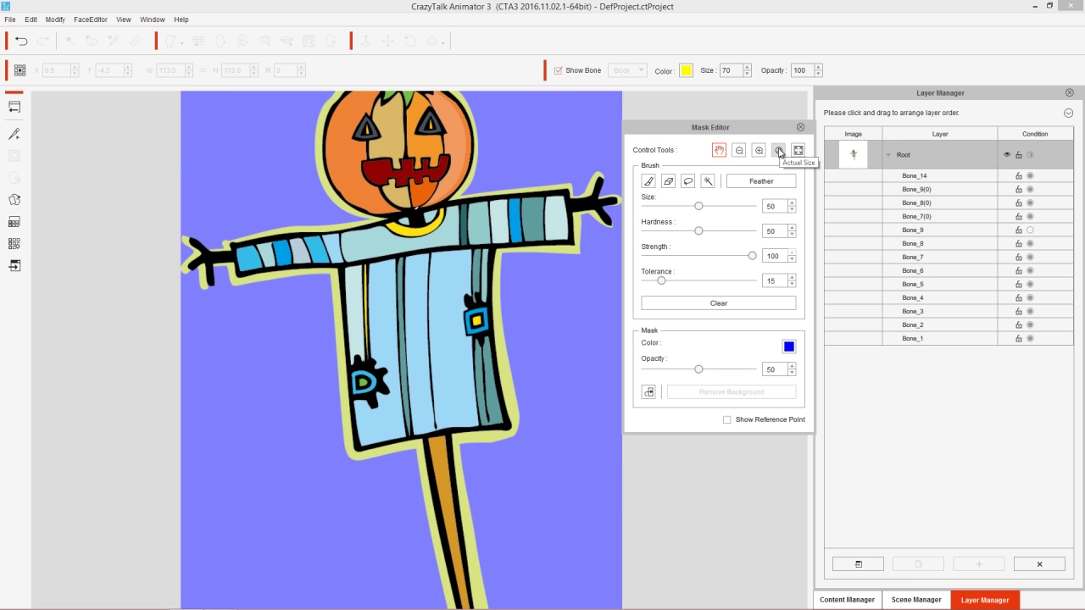
{"action": "left_click", "coordinate": [779, 151]}
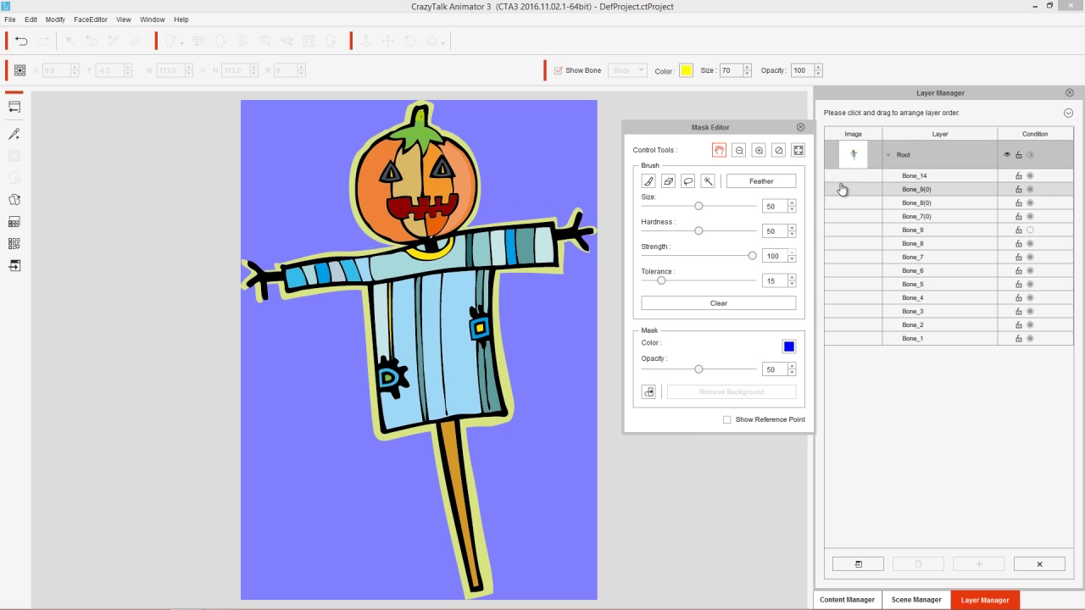
{"action": "left_click", "coordinate": [797, 150]}
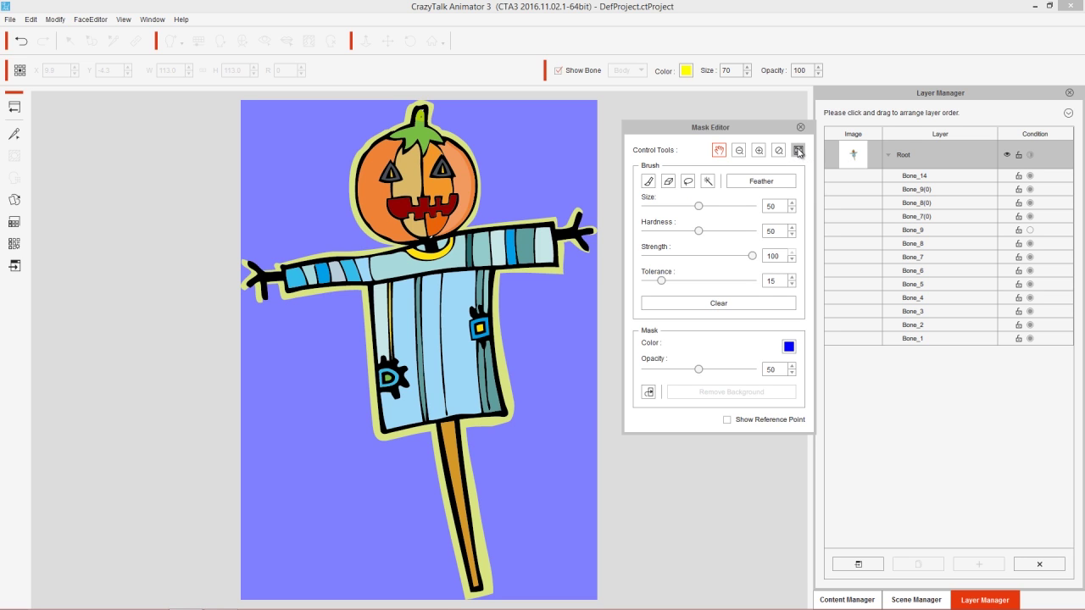
{"action": "left_click", "coordinate": [738, 151]}
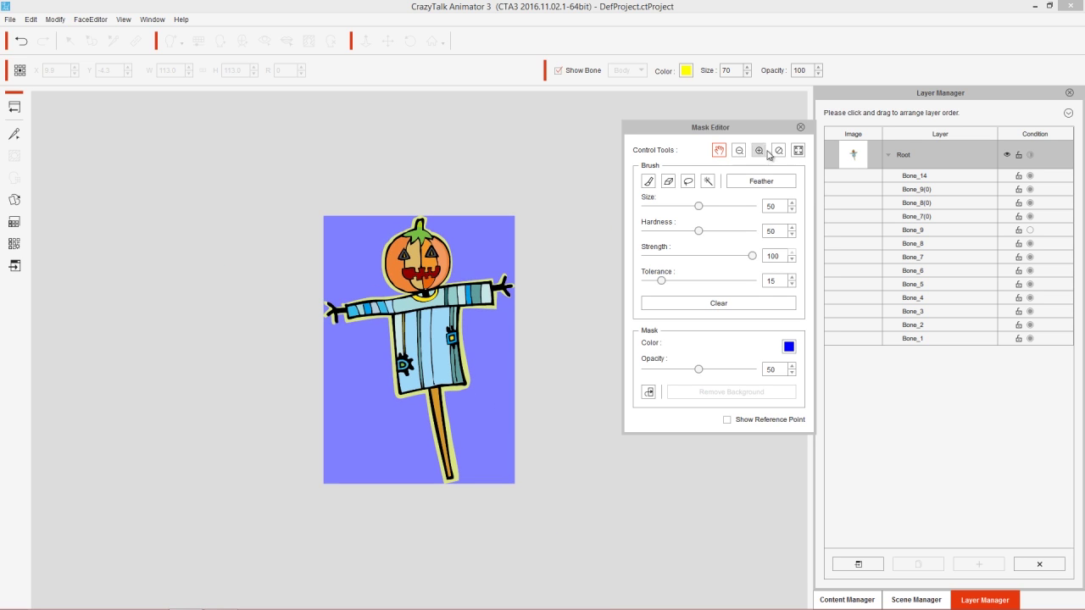
{"action": "left_click", "coordinate": [798, 152]}
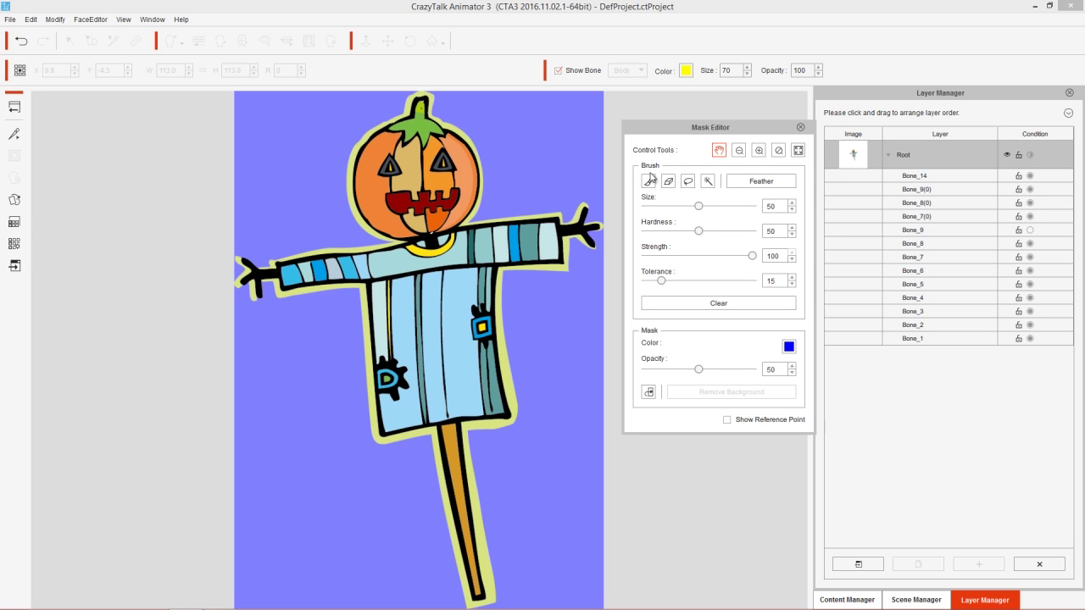
- Choose the mask Brush tool, then pan and zoom the canvas around the scarecrow
{"action": "left_click", "coordinate": [650, 182]}
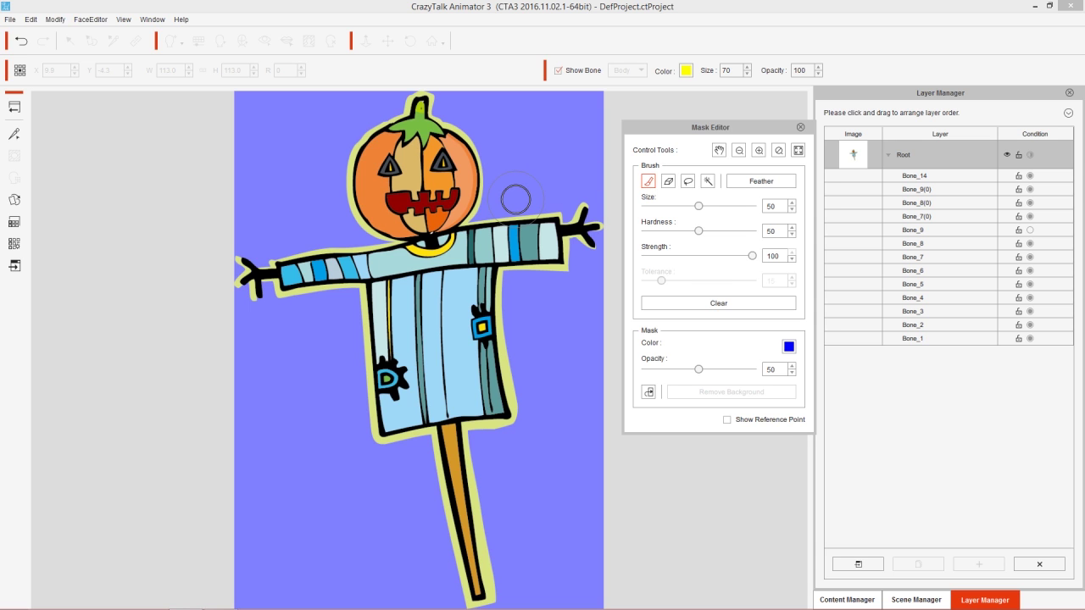
{"action": "left_click_drag", "start_coordinate": [515, 198], "coordinate": [497, 222]}
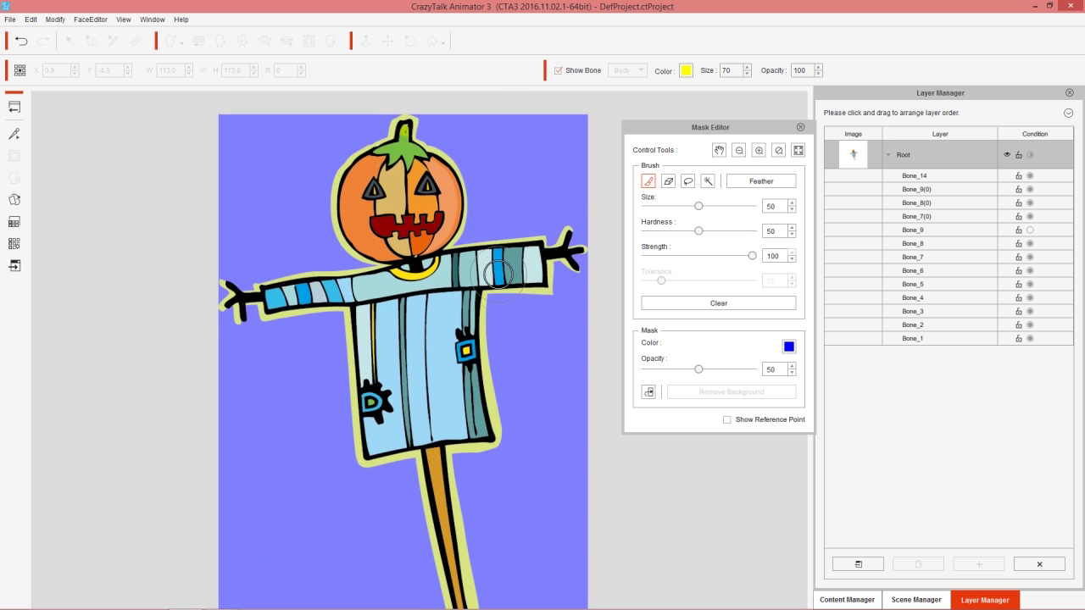
{"action": "scroll", "coordinate": [498, 274], "scroll_direction": "up", "scroll_amount": 2}
{"action": "scroll", "coordinate": [500, 288], "scroll_direction": "down", "scroll_amount": 4}
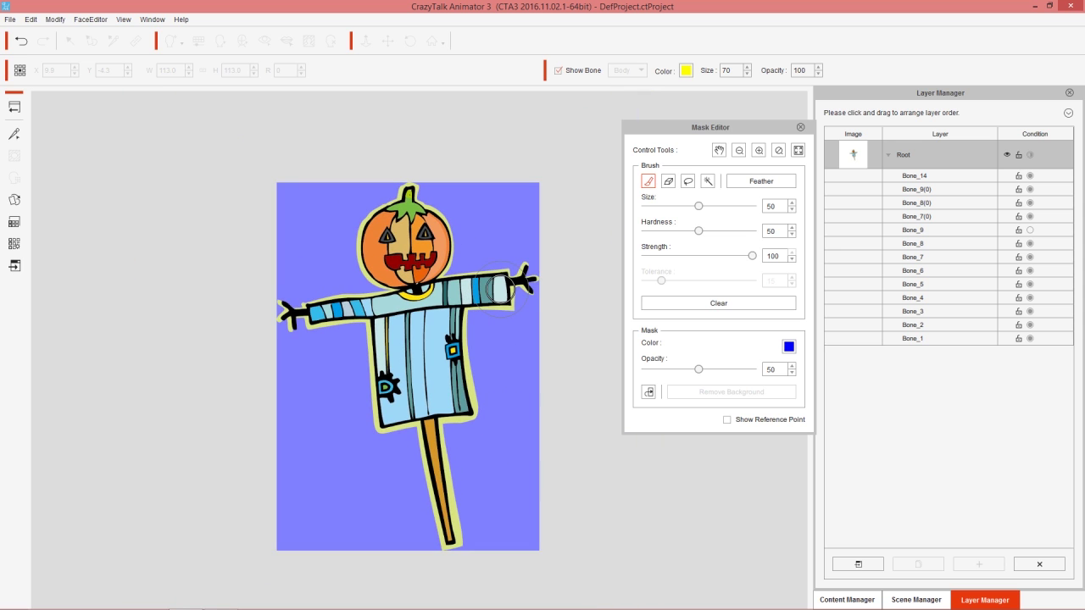
{"action": "scroll", "coordinate": [500, 288], "scroll_direction": "up", "scroll_amount": 1}
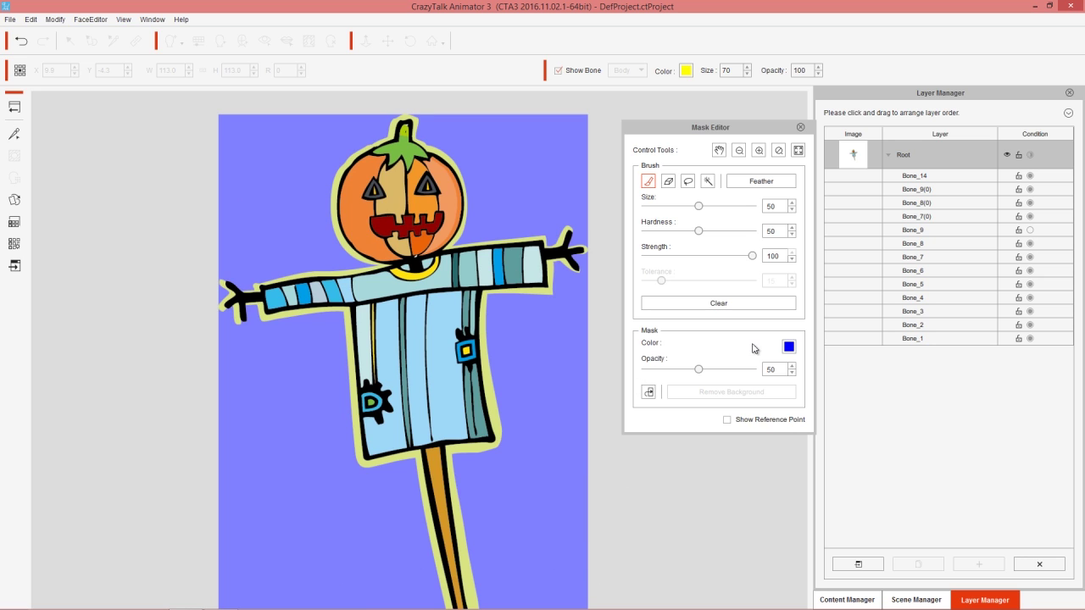
- Change the mask overlay colour to red at opacity 100
{"action": "left_click_drag", "start_coordinate": [757, 374], "coordinate": [722, 373]}
{"action": "left_click", "coordinate": [788, 347]}
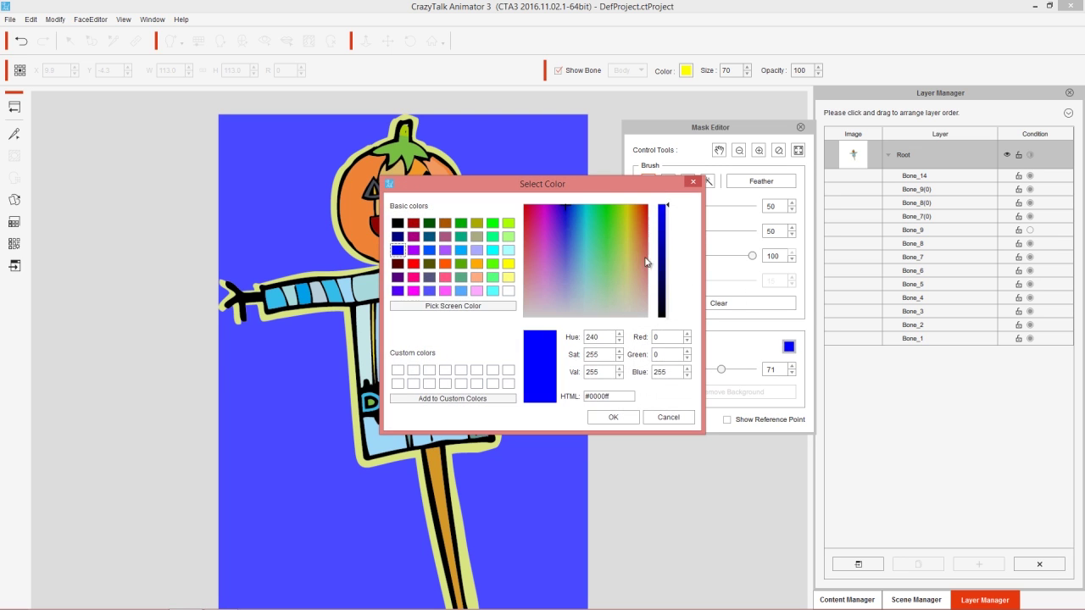
{"action": "left_click_drag", "start_coordinate": [575, 251], "coordinate": [502, 200]}
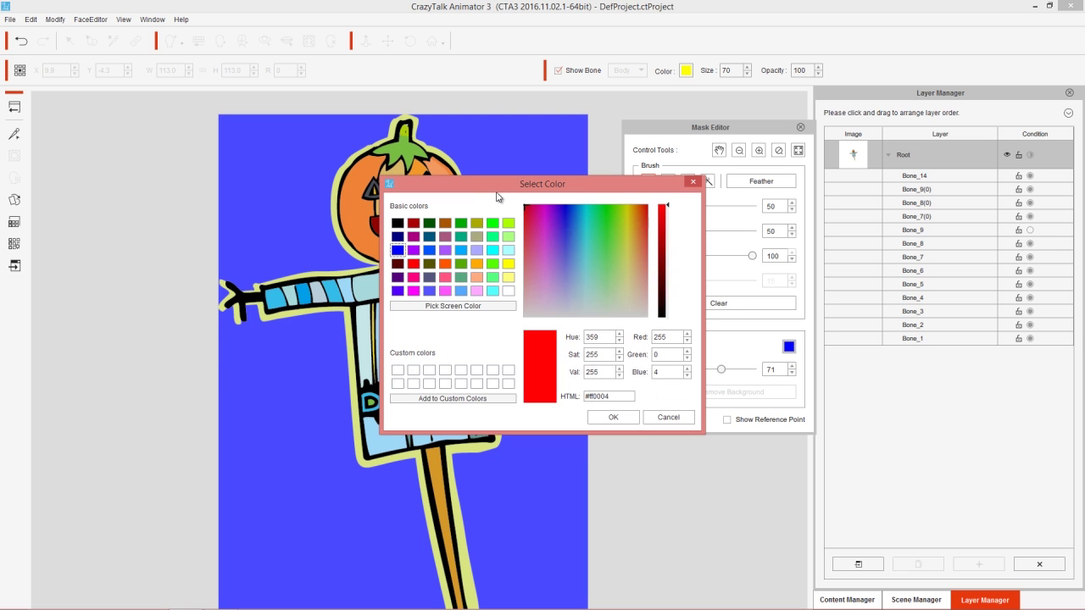
{"action": "left_click", "coordinate": [612, 417]}
{"action": "left_click_drag", "start_coordinate": [721, 371], "coordinate": [760, 378]}
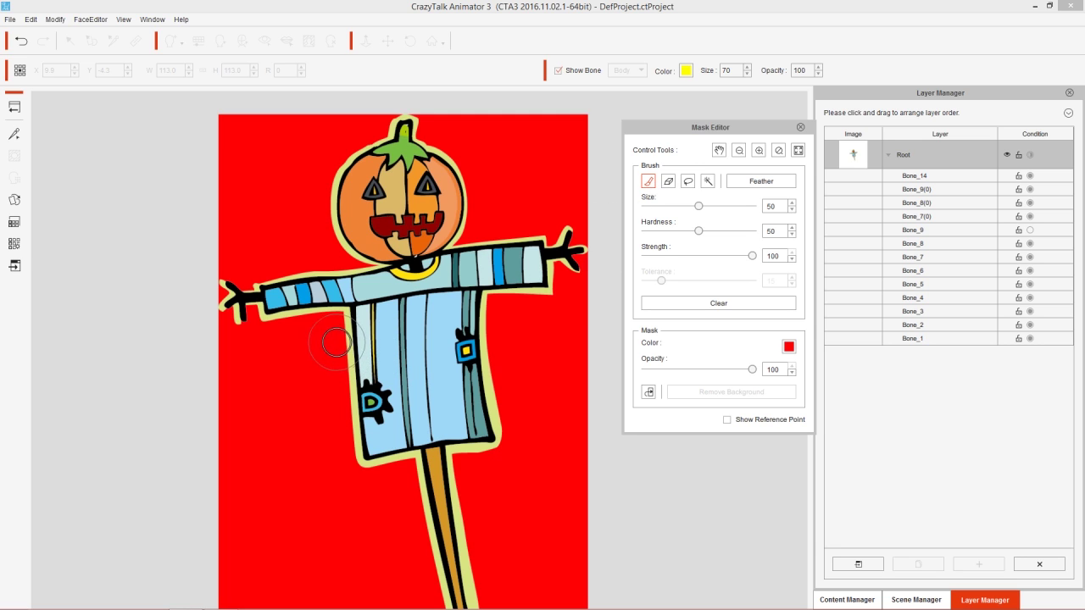
{"action": "mouse_move", "coordinate": [332, 345]}
{"action": "left_mouse_down"}
{"action": "mouse_move", "coordinate": [470, 325]}
{"action": "mouse_move", "coordinate": [529, 330]}
{"action": "mouse_move", "coordinate": [302, 357]}
{"action": "mouse_move", "coordinate": [530, 361]}
{"action": "mouse_move", "coordinate": [271, 387]}
{"action": "mouse_move", "coordinate": [451, 382]}
{"action": "mouse_move", "coordinate": [514, 404]}
{"action": "mouse_move", "coordinate": [365, 424]}
{"action": "mouse_move", "coordinate": [339, 438]}
{"action": "mouse_move", "coordinate": [500, 441]}
{"action": "mouse_move", "coordinate": [368, 470]}
{"action": "mouse_move", "coordinate": [477, 529]}
{"action": "mouse_move", "coordinate": [445, 536]}
{"action": "mouse_move", "coordinate": [445, 459]}
{"action": "mouse_move", "coordinate": [415, 467]}
{"action": "mouse_move", "coordinate": [446, 491]}
{"action": "mouse_move", "coordinate": [466, 586]}
{"action": "mouse_move", "coordinate": [440, 583]}
{"action": "mouse_move", "coordinate": [464, 599]}
{"action": "mouse_move", "coordinate": [454, 576]}
{"action": "mouse_move", "coordinate": [466, 602]}
{"action": "mouse_move", "coordinate": [475, 480]}
{"action": "mouse_move", "coordinate": [453, 477]}
{"action": "mouse_move", "coordinate": [479, 458]}
{"action": "left_mouse_up"}
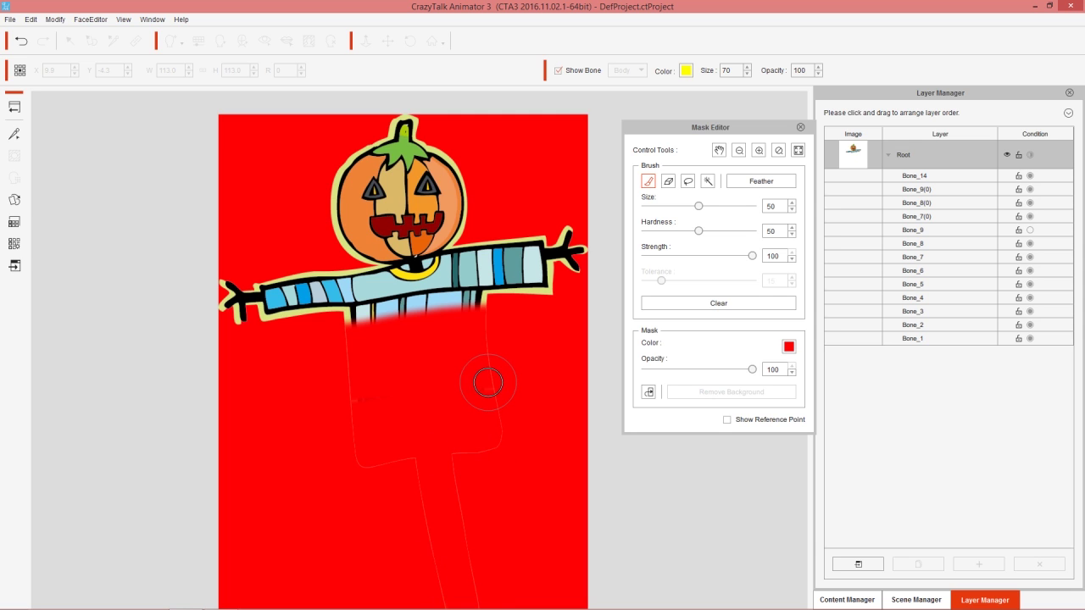
{"action": "key", "text": "ctrl+z"}
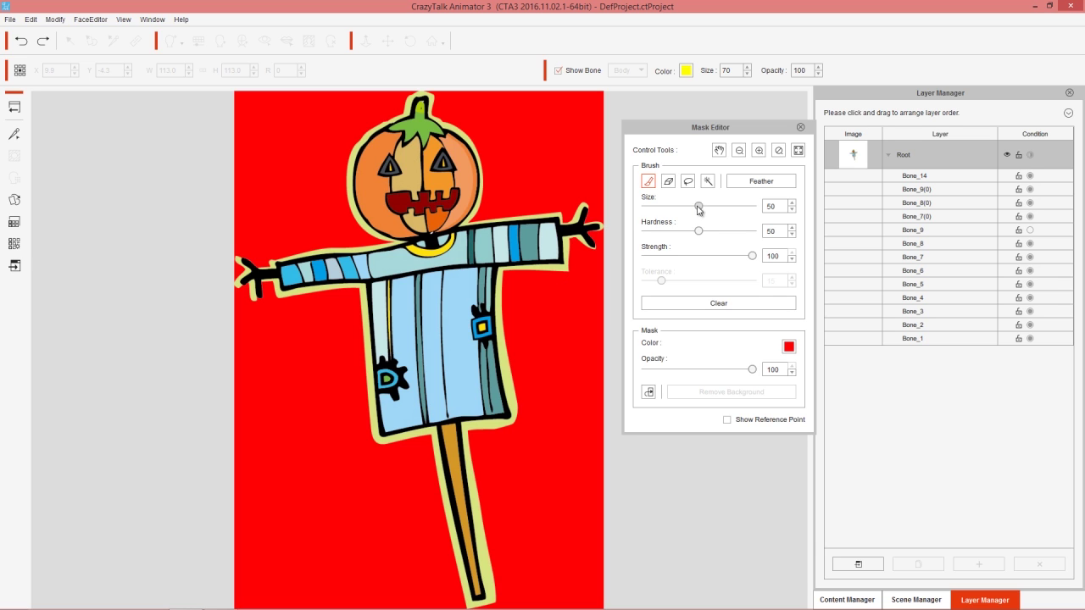
- Resize the brush and paint a mask band across the body, repainting it at hardness 100
{"action": "scroll", "coordinate": [698, 209], "scroll_direction": "up", "scroll_amount": 10}
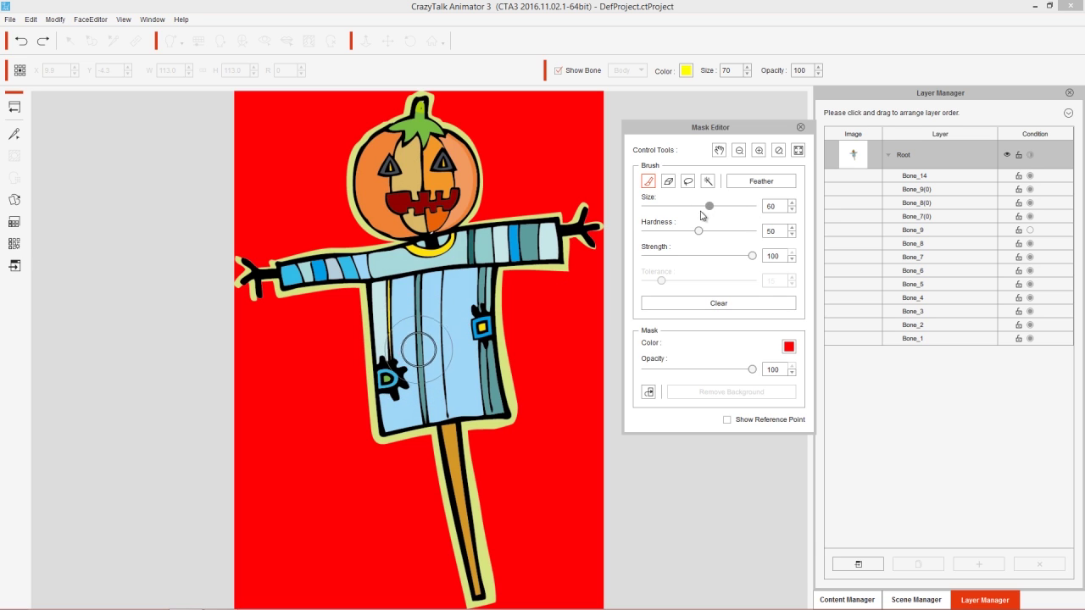
{"action": "mouse_move", "coordinate": [702, 216]}
{"action": "left_mouse_down"}
{"action": "mouse_move", "coordinate": [667, 219]}
{"action": "mouse_move", "coordinate": [723, 217]}
{"action": "mouse_move", "coordinate": [676, 218]}
{"action": "mouse_move", "coordinate": [711, 217]}
{"action": "left_mouse_up"}
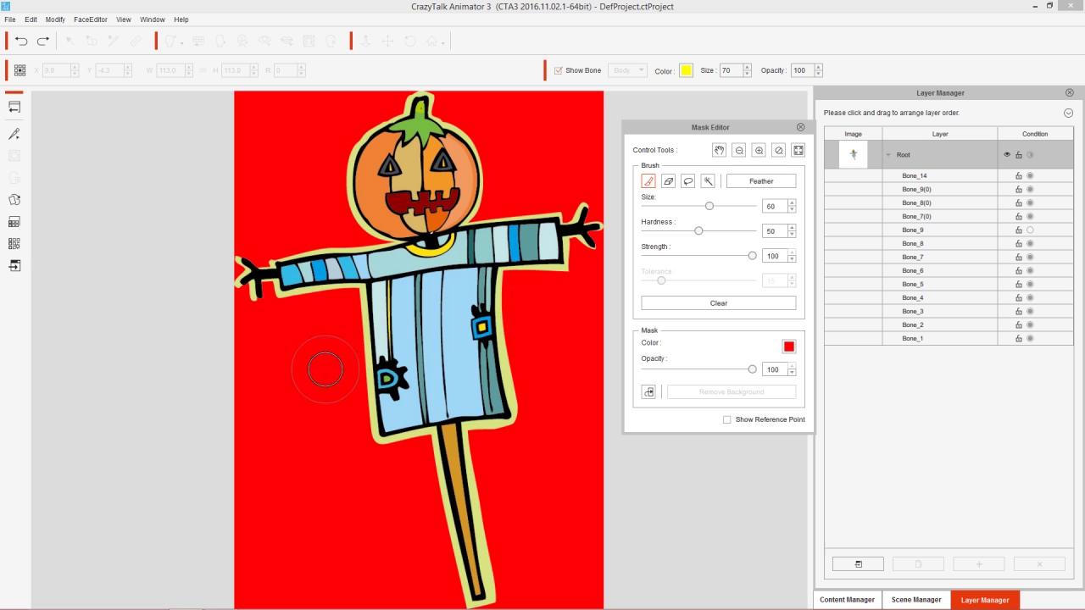
{"action": "left_click_drag", "start_coordinate": [322, 347], "coordinate": [565, 337]}
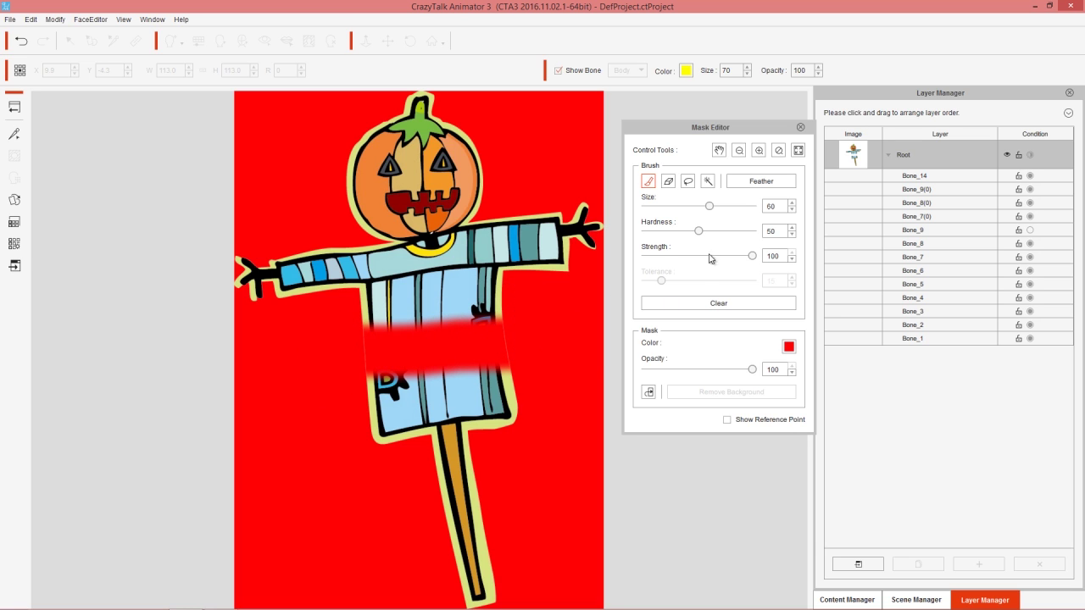
{"action": "left_click_drag", "start_coordinate": [699, 231], "coordinate": [787, 239]}
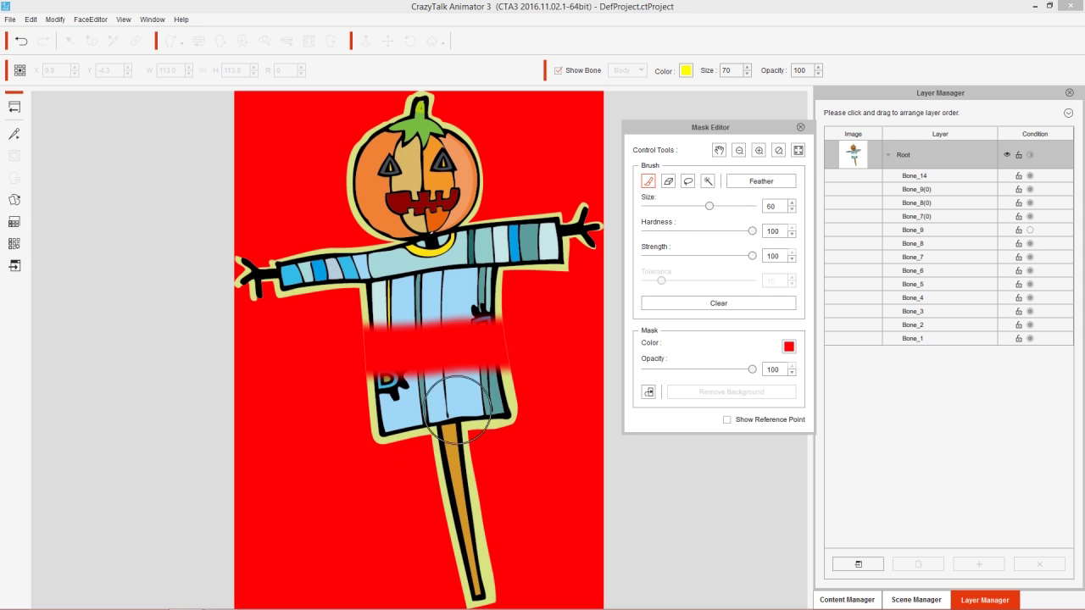
{"action": "mouse_move", "coordinate": [359, 358]}
{"action": "left_mouse_down"}
{"action": "mouse_move", "coordinate": [363, 339]}
{"action": "mouse_move", "coordinate": [533, 338]}
{"action": "left_mouse_up"}
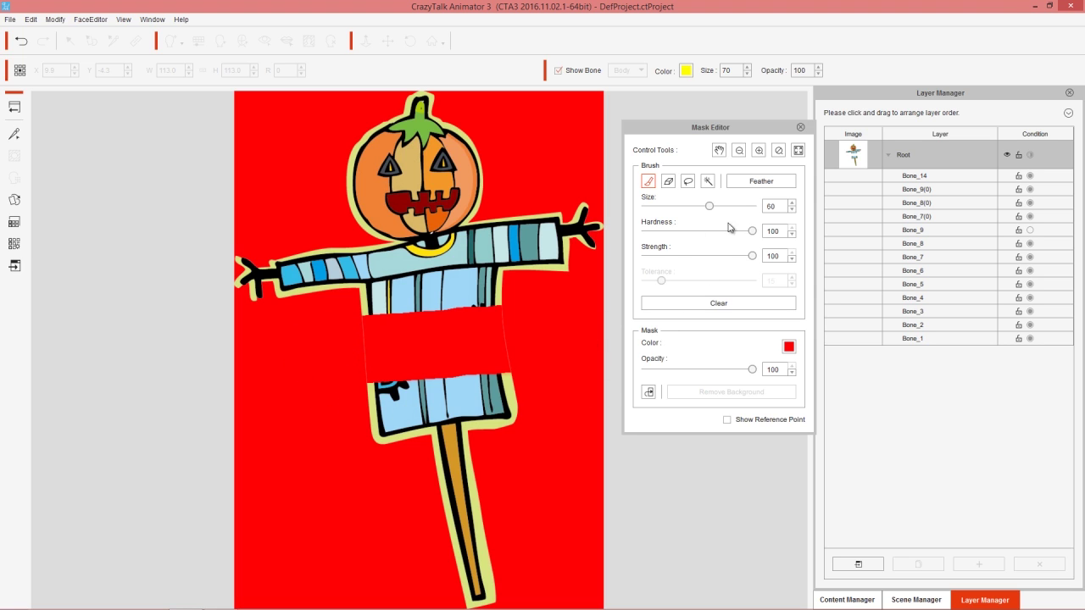
- Lower the hardness to soften the band's top edge and mask the lower body
{"action": "left_click_drag", "start_coordinate": [753, 232], "coordinate": [738, 232]}
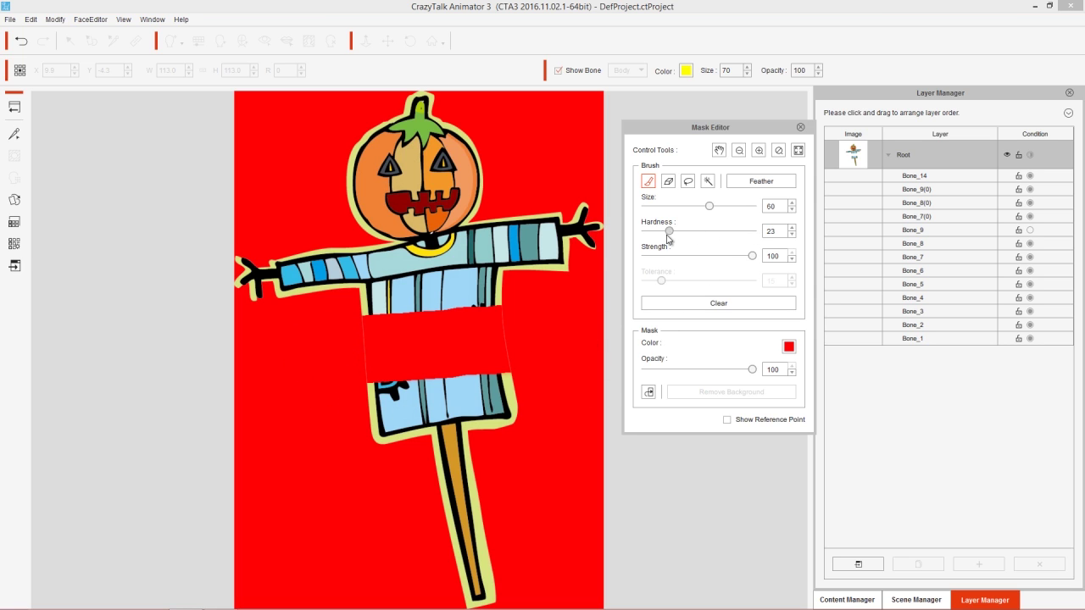
{"action": "mouse_move", "coordinate": [466, 303]}
{"action": "left_mouse_down"}
{"action": "mouse_move", "coordinate": [428, 296]}
{"action": "mouse_move", "coordinate": [373, 310]}
{"action": "mouse_move", "coordinate": [523, 300]}
{"action": "left_mouse_up"}
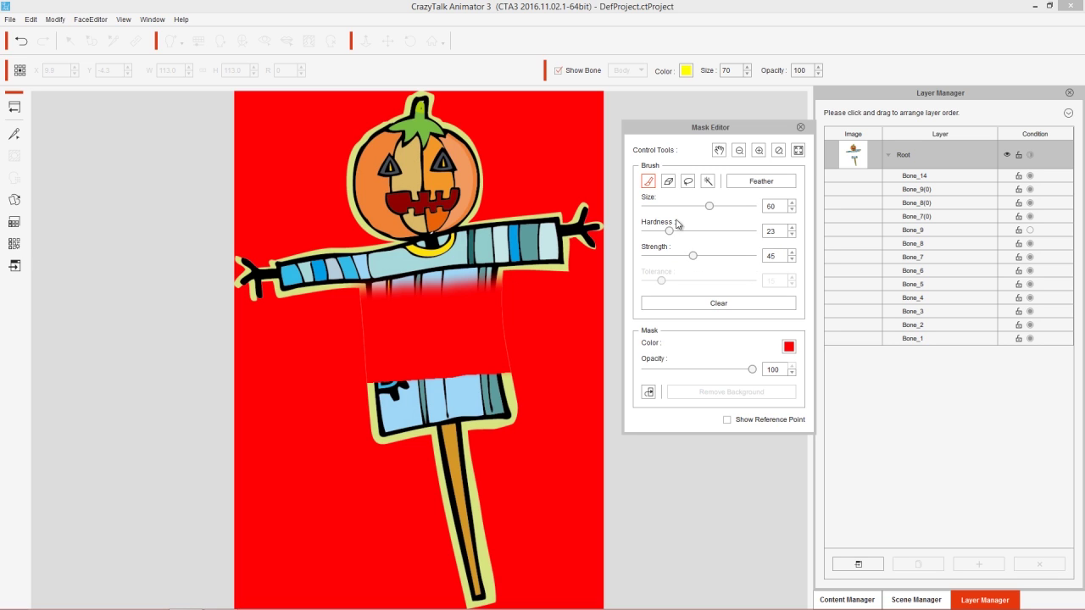
{"action": "mouse_move", "coordinate": [436, 428]}
{"action": "left_mouse_down"}
{"action": "mouse_move", "coordinate": [360, 424]}
{"action": "mouse_move", "coordinate": [390, 406]}
{"action": "mouse_move", "coordinate": [537, 395]}
{"action": "mouse_move", "coordinate": [516, 382]}
{"action": "mouse_move", "coordinate": [415, 386]}
{"action": "mouse_move", "coordinate": [382, 364]}
{"action": "mouse_move", "coordinate": [398, 292]}
{"action": "mouse_move", "coordinate": [369, 267]}
{"action": "mouse_move", "coordinate": [421, 278]}
{"action": "mouse_move", "coordinate": [543, 270]}
{"action": "mouse_move", "coordinate": [390, 279]}
{"action": "left_mouse_up"}
- Erase the mask from the whole shirt with a size-94, strength-100 eraser
{"action": "left_click", "coordinate": [668, 181]}
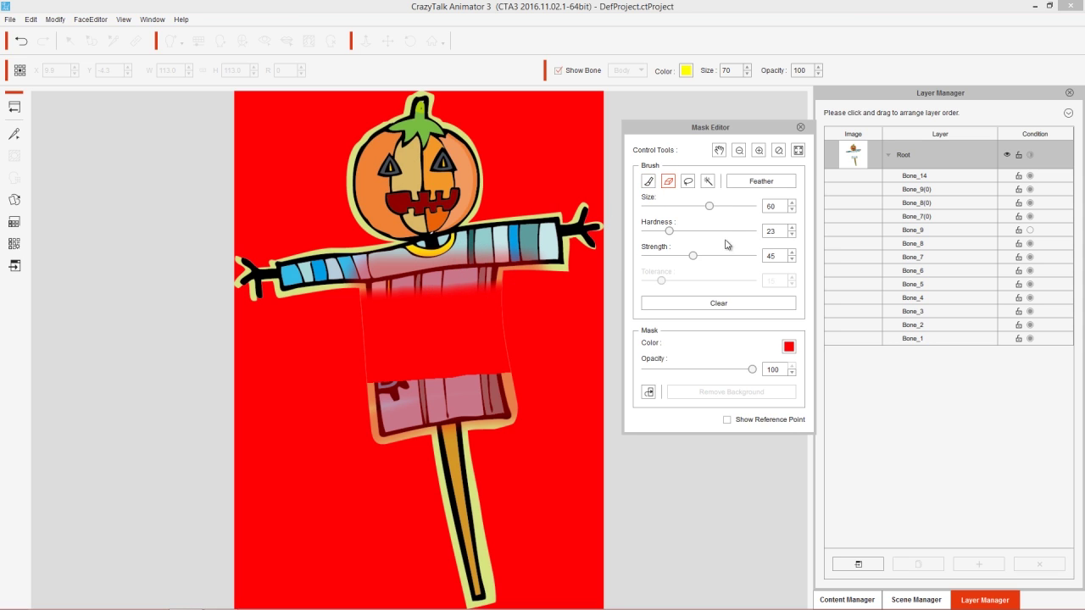
{"action": "left_click_drag", "start_coordinate": [710, 206], "coordinate": [746, 206]}
{"action": "mouse_move", "coordinate": [376, 327]}
{"action": "left_mouse_down"}
{"action": "mouse_move", "coordinate": [500, 280]}
{"action": "mouse_move", "coordinate": [364, 339]}
{"action": "mouse_move", "coordinate": [416, 361]}
{"action": "left_mouse_up"}
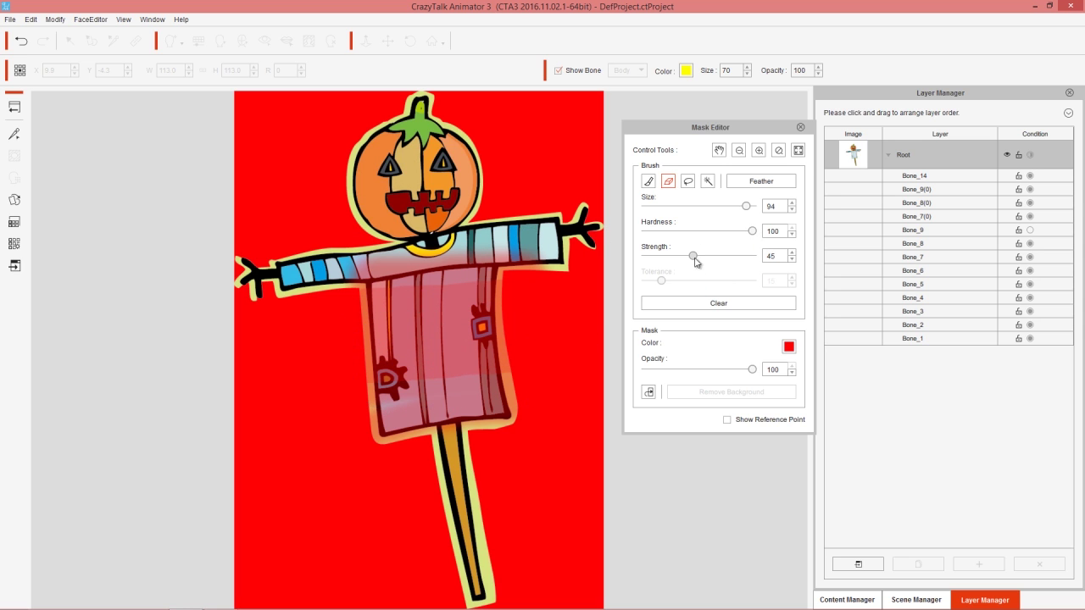
{"action": "left_click_drag", "start_coordinate": [693, 255], "coordinate": [754, 255]}
{"action": "mouse_move", "coordinate": [296, 293]}
{"action": "left_mouse_down"}
{"action": "mouse_move", "coordinate": [550, 276]}
{"action": "mouse_move", "coordinate": [364, 339]}
{"action": "mouse_move", "coordinate": [512, 359]}
{"action": "mouse_move", "coordinate": [354, 422]}
{"action": "left_mouse_up"}
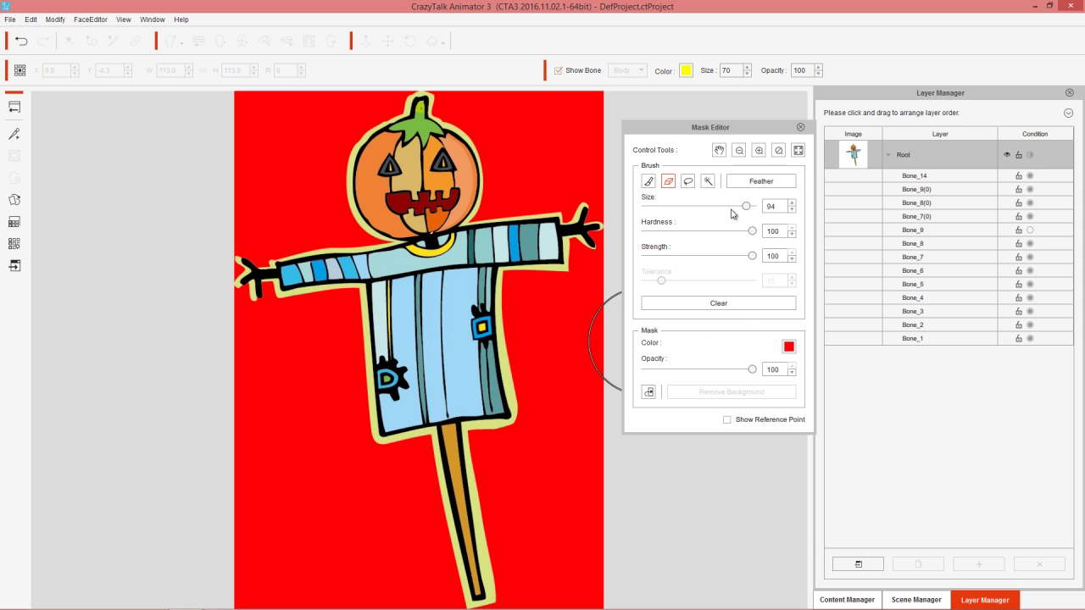
- Paint a size-67 mask over the lower shirt, the stick and the shirt's lower-left edge
{"action": "left_click", "coordinate": [650, 183]}
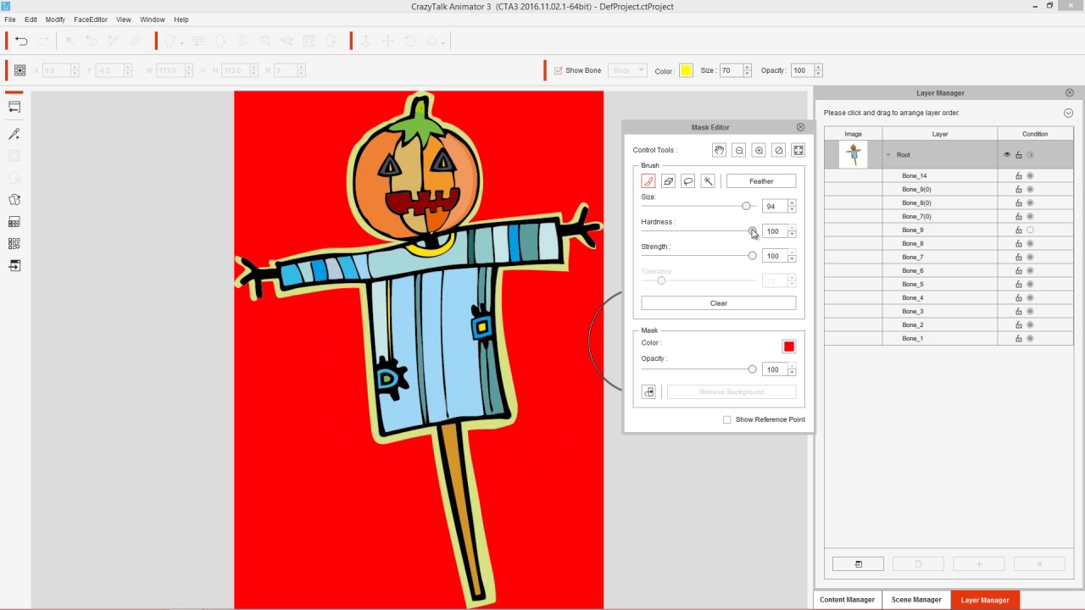
{"action": "left_click_drag", "start_coordinate": [745, 208], "coordinate": [717, 208]}
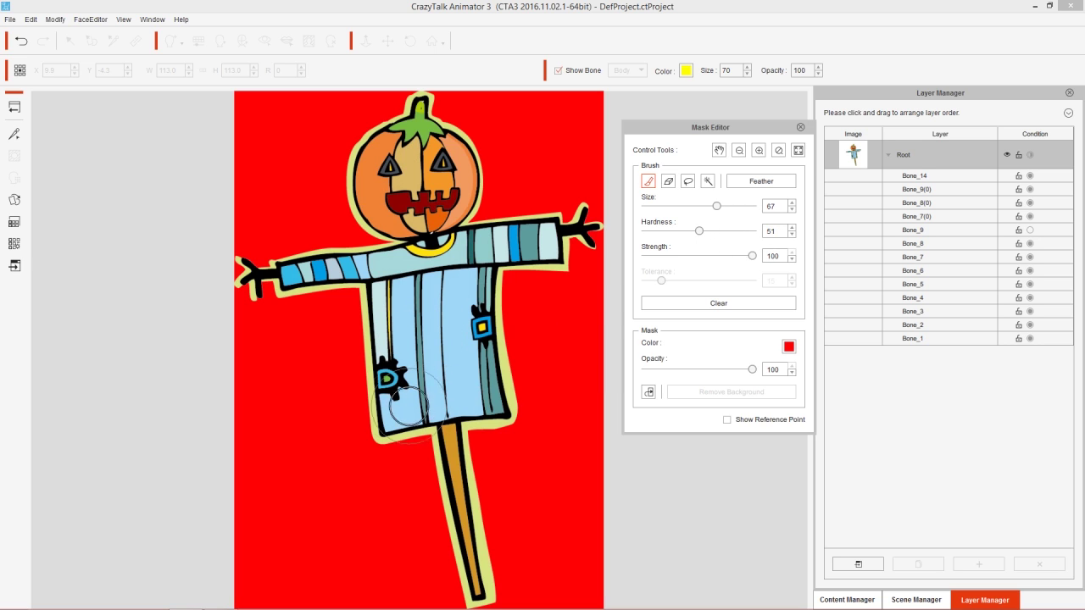
{"action": "mouse_move", "coordinate": [363, 417]}
{"action": "left_mouse_down"}
{"action": "mouse_move", "coordinate": [583, 401]}
{"action": "mouse_move", "coordinate": [358, 434]}
{"action": "mouse_move", "coordinate": [492, 440]}
{"action": "mouse_move", "coordinate": [439, 481]}
{"action": "mouse_move", "coordinate": [478, 506]}
{"action": "mouse_move", "coordinate": [477, 539]}
{"action": "mouse_move", "coordinate": [492, 562]}
{"action": "mouse_move", "coordinate": [470, 560]}
{"action": "mouse_move", "coordinate": [487, 599]}
{"action": "mouse_move", "coordinate": [448, 520]}
{"action": "mouse_move", "coordinate": [446, 472]}
{"action": "mouse_move", "coordinate": [368, 407]}
{"action": "mouse_move", "coordinate": [497, 387]}
{"action": "left_mouse_up"}
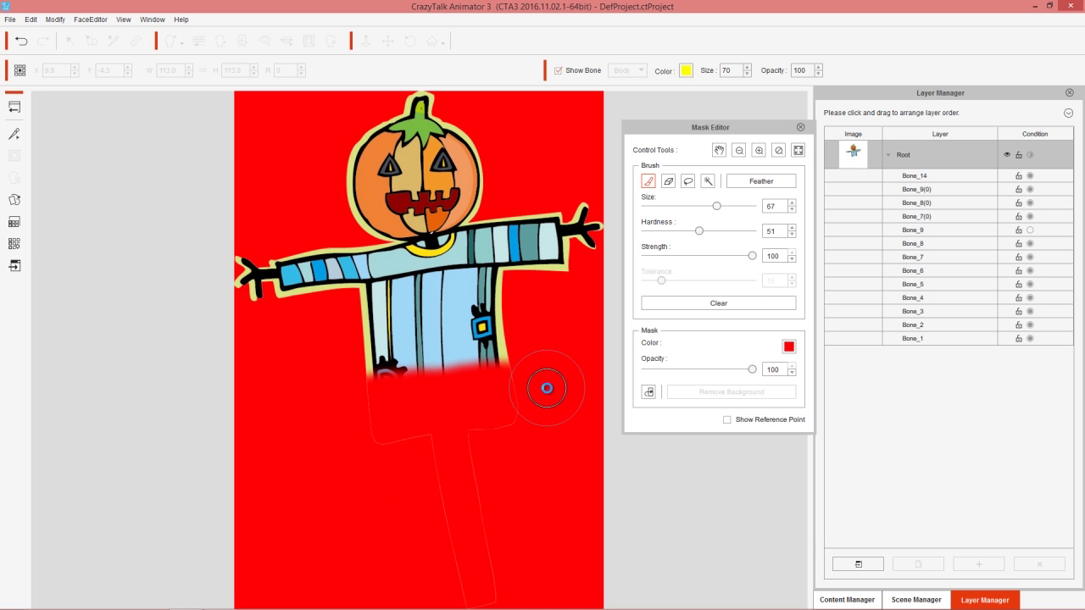
{"action": "left_click_drag", "start_coordinate": [700, 231], "coordinate": [677, 231]}
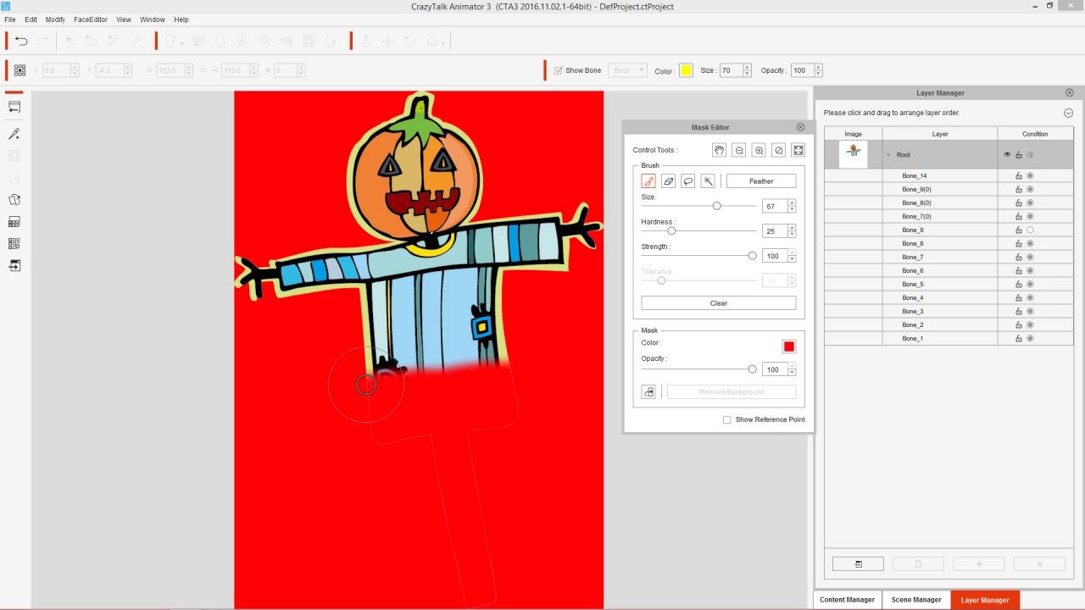
{"action": "left_click_drag", "start_coordinate": [364, 388], "coordinate": [435, 379]}
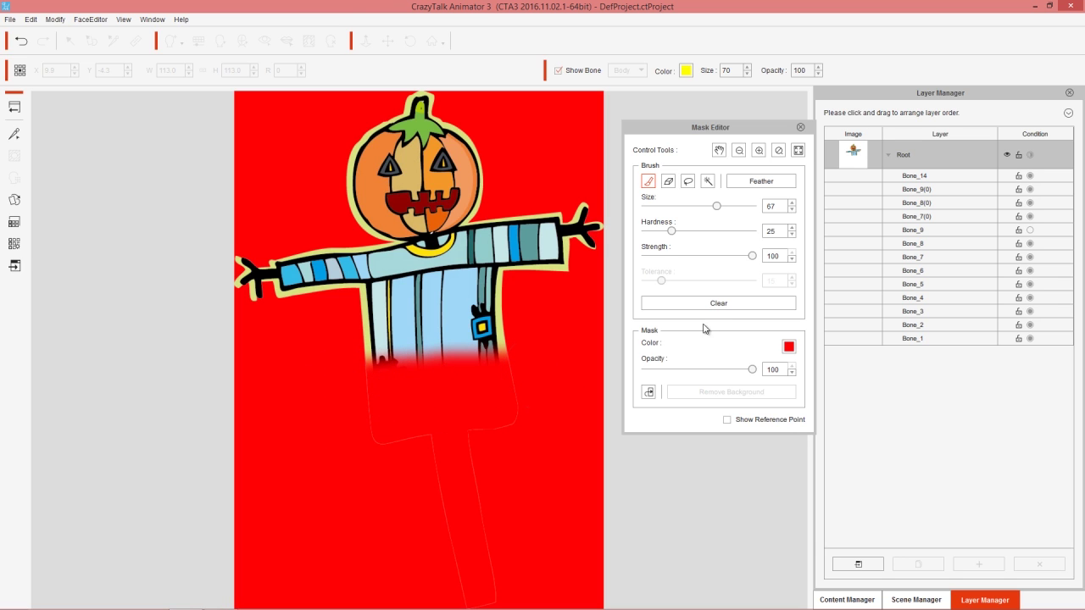
- Paint a translucent fade over the lower shirt at strength about 42 and hardness 44
{"action": "left_click_drag", "start_coordinate": [751, 256], "coordinate": [692, 258]}
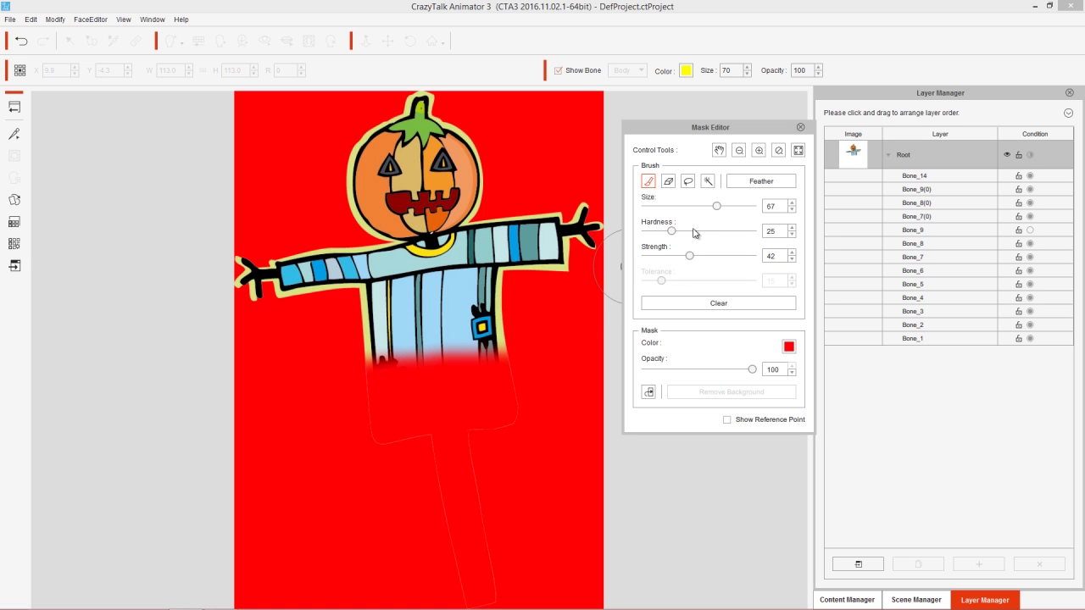
{"action": "left_click_drag", "start_coordinate": [679, 230], "coordinate": [692, 232]}
{"action": "mouse_move", "coordinate": [366, 349]}
{"action": "left_mouse_down"}
{"action": "mouse_move", "coordinate": [485, 333]}
{"action": "mouse_move", "coordinate": [514, 347]}
{"action": "left_mouse_up"}
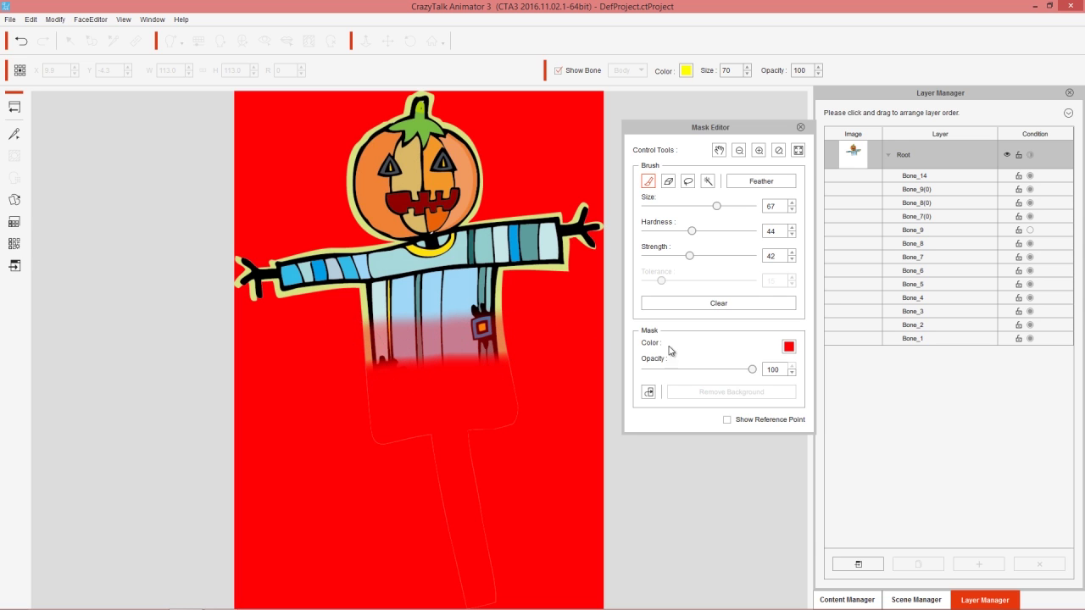
{"action": "left_click", "coordinate": [668, 181]}
- Reopen the Mask Editor with the eraser selected and the mask colour set back to red
{"action": "left_click", "coordinate": [800, 127]}
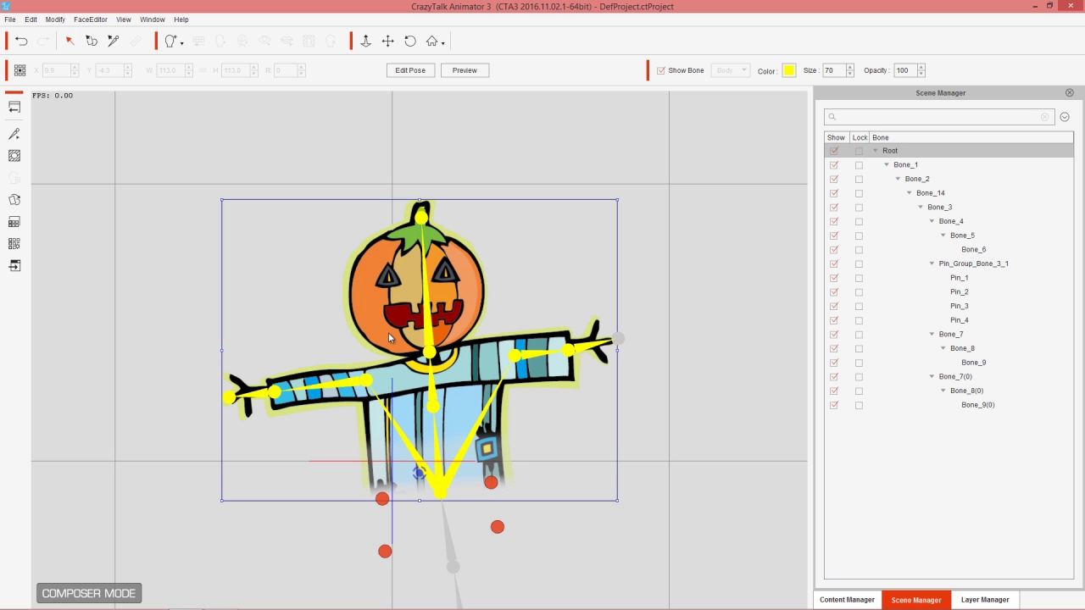
{"action": "left_click", "coordinate": [15, 156]}
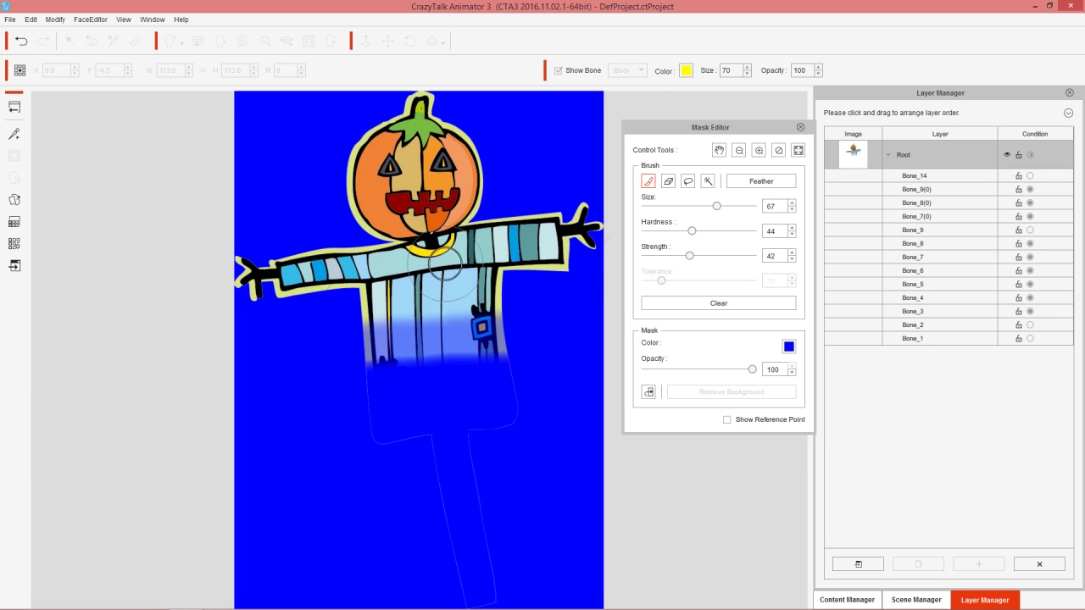
{"action": "left_click", "coordinate": [667, 180]}
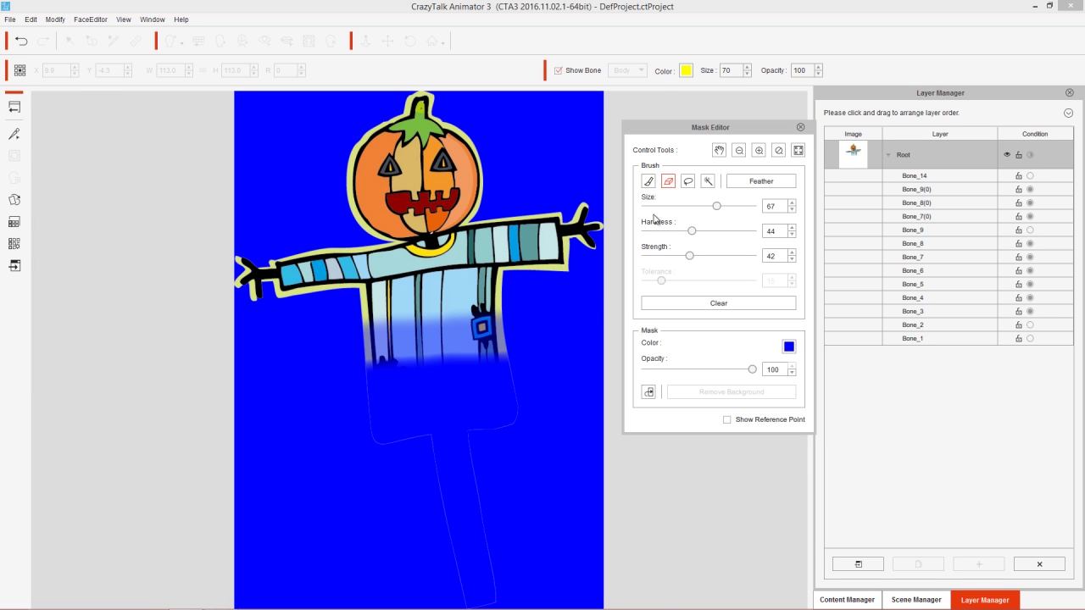
{"action": "left_click", "coordinate": [789, 348]}
{"action": "left_click_drag", "start_coordinate": [618, 296], "coordinate": [489, 189]}
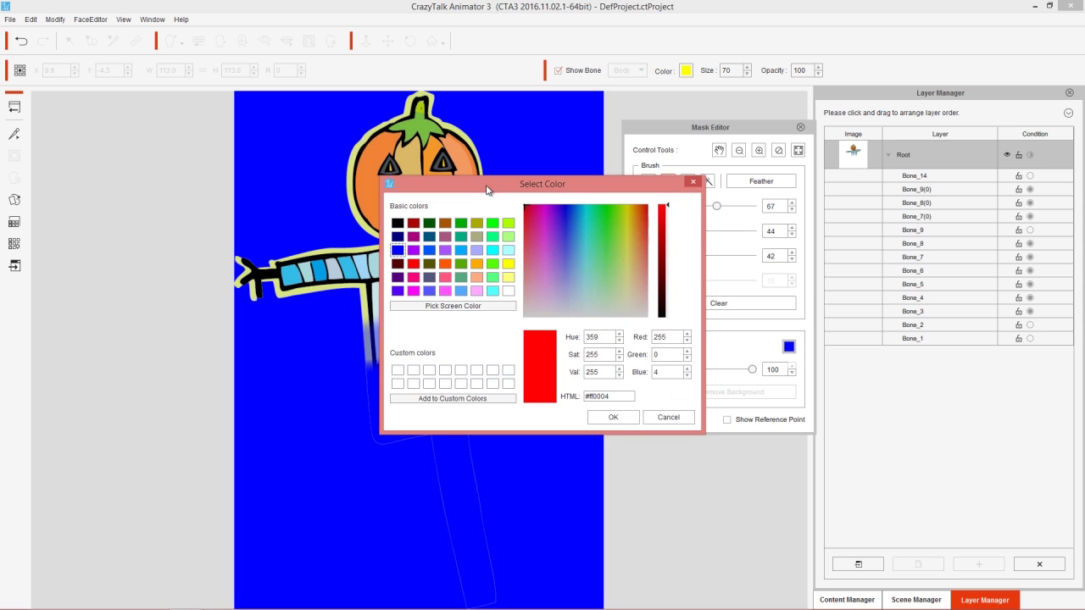
{"action": "left_click", "coordinate": [613, 417]}
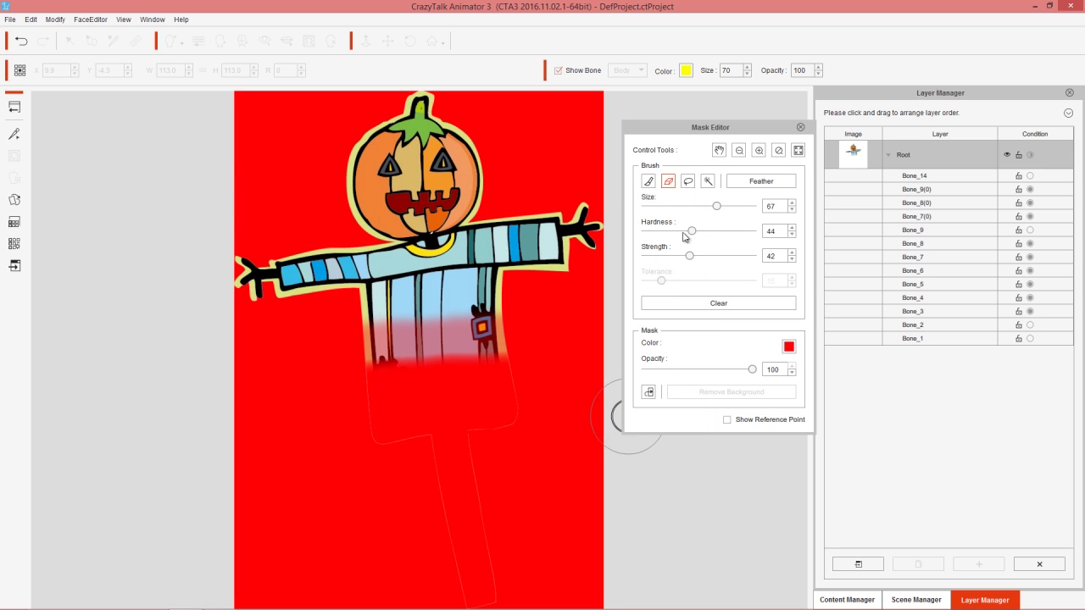
- Erase the mask from the lower body and stick with a size-100, strength-100 eraser, then shrink it to 20
{"action": "mouse_move", "coordinate": [716, 206]}
{"action": "left_mouse_down"}
{"action": "mouse_move", "coordinate": [765, 212]}
{"action": "mouse_move", "coordinate": [700, 207]}
{"action": "mouse_move", "coordinate": [757, 232]}
{"action": "left_mouse_up"}
{"action": "left_click_drag", "start_coordinate": [692, 262], "coordinate": [755, 256]}
{"action": "mouse_move", "coordinate": [441, 322]}
{"action": "left_mouse_down"}
{"action": "mouse_move", "coordinate": [467, 329]}
{"action": "mouse_move", "coordinate": [357, 341]}
{"action": "mouse_move", "coordinate": [586, 322]}
{"action": "mouse_move", "coordinate": [306, 382]}
{"action": "mouse_move", "coordinate": [512, 374]}
{"action": "mouse_move", "coordinate": [491, 400]}
{"action": "mouse_move", "coordinate": [537, 425]}
{"action": "mouse_move", "coordinate": [473, 439]}
{"action": "mouse_move", "coordinate": [464, 515]}
{"action": "mouse_move", "coordinate": [482, 585]}
{"action": "left_mouse_up"}
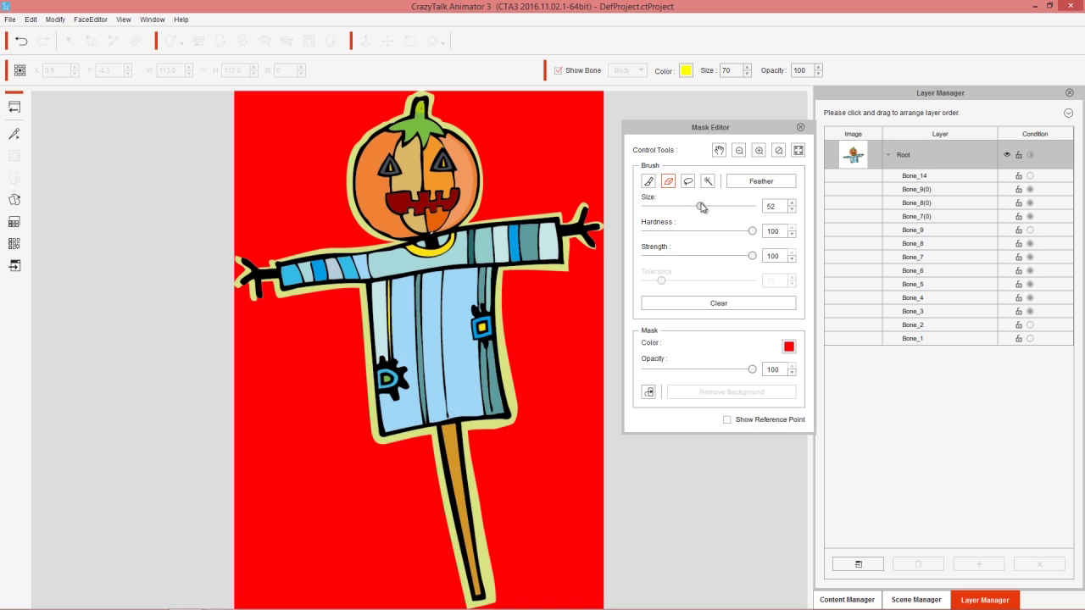
{"action": "left_click_drag", "start_coordinate": [700, 206], "coordinate": [666, 208]}
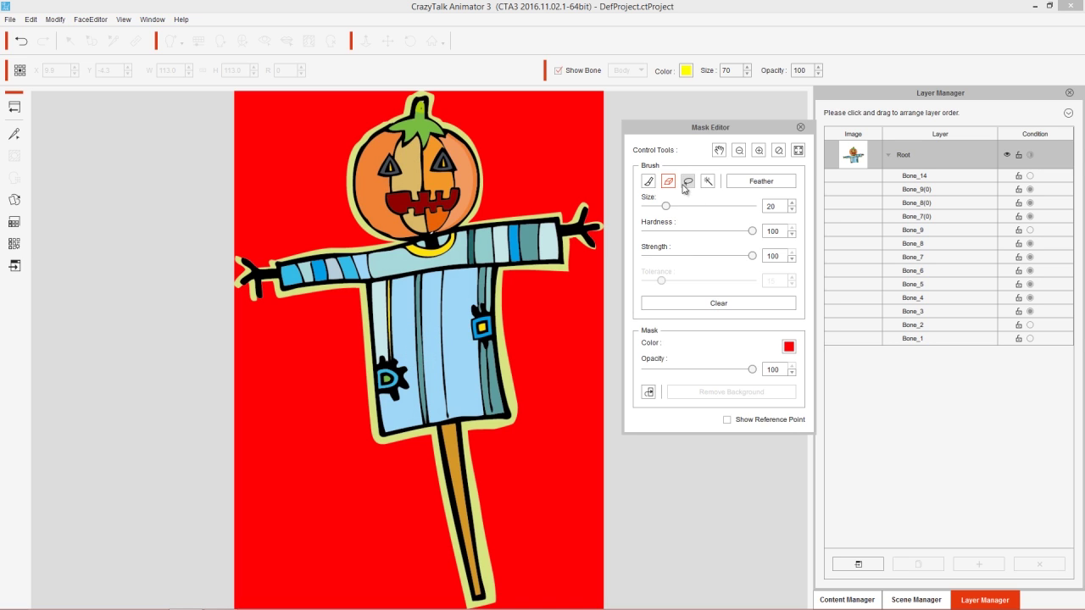
{"action": "left_click", "coordinate": [687, 183]}
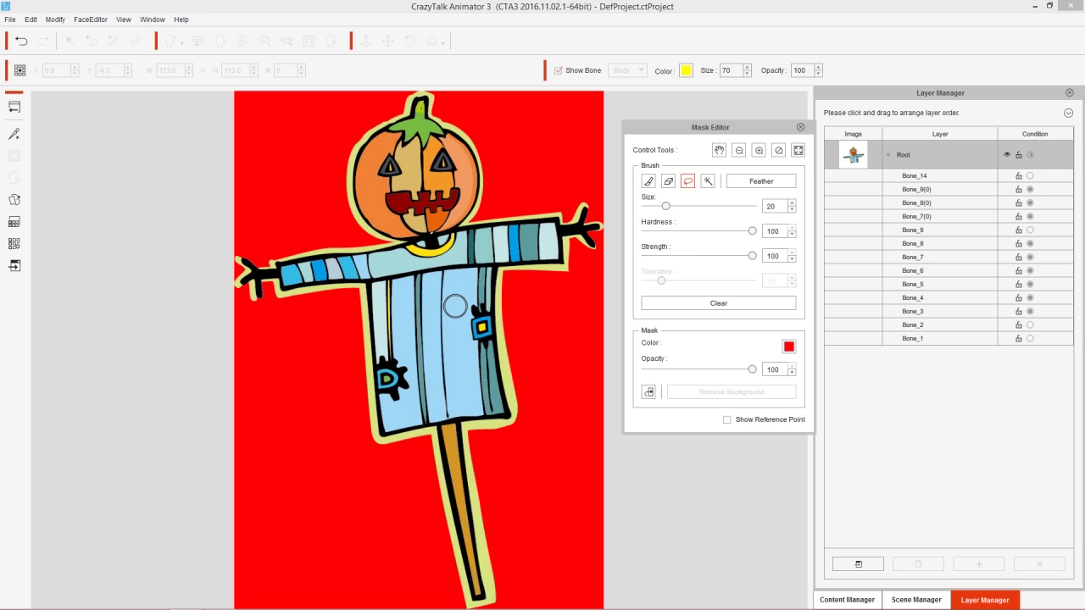
{"action": "left_click_drag", "start_coordinate": [665, 206], "coordinate": [660, 207]}
{"action": "mouse_move", "coordinate": [404, 275]}
{"action": "left_mouse_down"}
{"action": "mouse_move", "coordinate": [387, 293]}
{"action": "mouse_move", "coordinate": [403, 330]}
{"action": "mouse_move", "coordinate": [452, 340]}
{"action": "mouse_move", "coordinate": [474, 308]}
{"action": "mouse_move", "coordinate": [450, 273]}
{"action": "mouse_move", "coordinate": [400, 276]}
{"action": "left_mouse_up"}
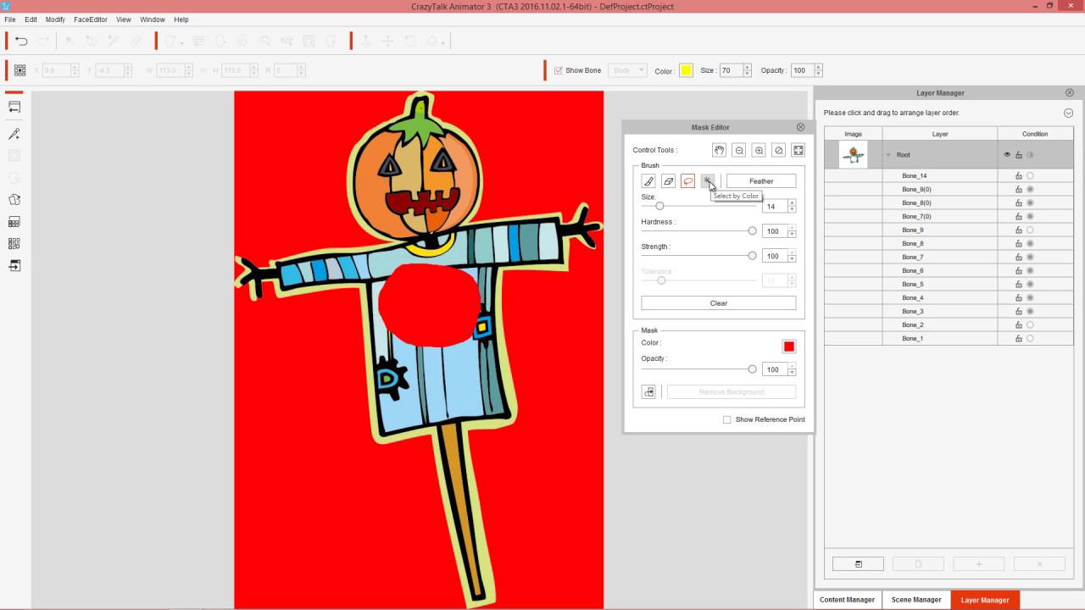
{"action": "left_click", "coordinate": [668, 181]}
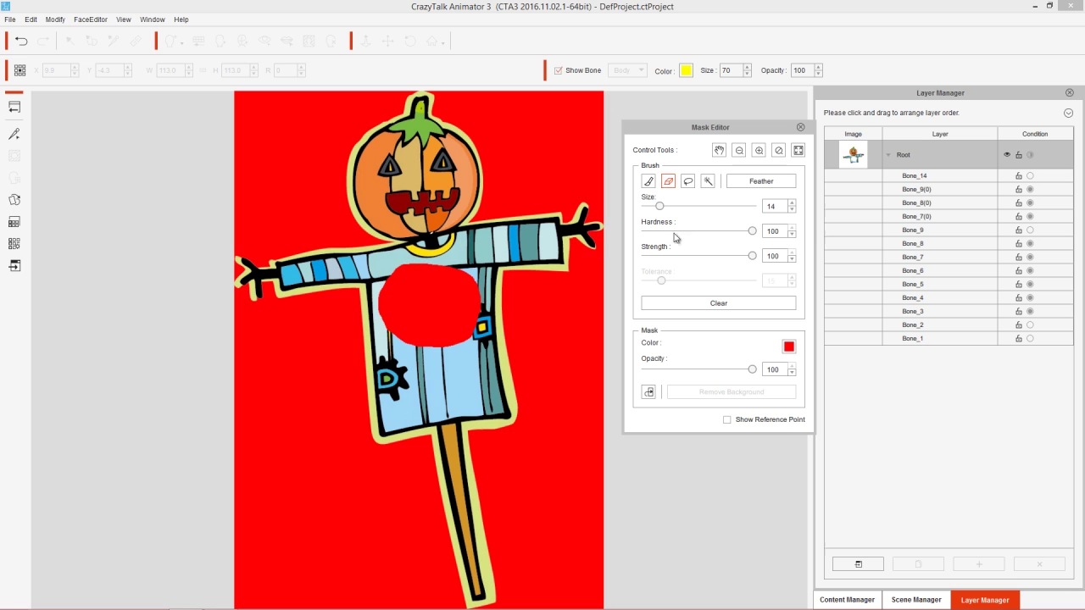
{"action": "left_click_drag", "start_coordinate": [659, 206], "coordinate": [701, 206]}
{"action": "mouse_move", "coordinate": [408, 268]}
{"action": "left_mouse_down"}
{"action": "mouse_move", "coordinate": [432, 291]}
{"action": "mouse_move", "coordinate": [376, 304]}
{"action": "mouse_move", "coordinate": [511, 319]}
{"action": "mouse_move", "coordinate": [405, 335]}
{"action": "left_mouse_up"}
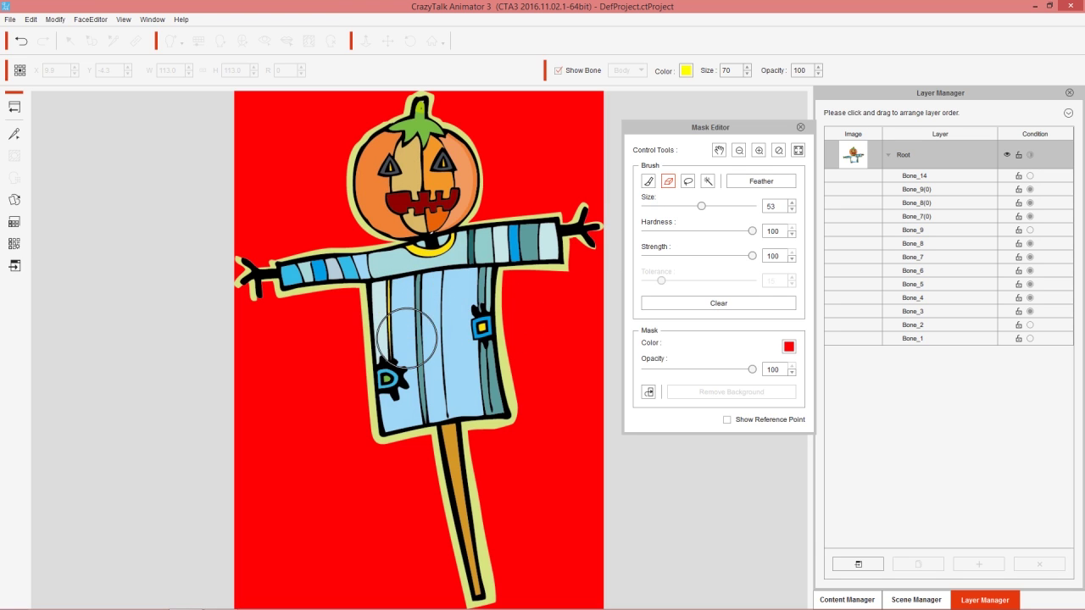
- Magic-wand mask the shirt and sleeve stripes and pumpkin face areas, undoing an all-outlines fill
{"action": "left_click", "coordinate": [708, 181]}
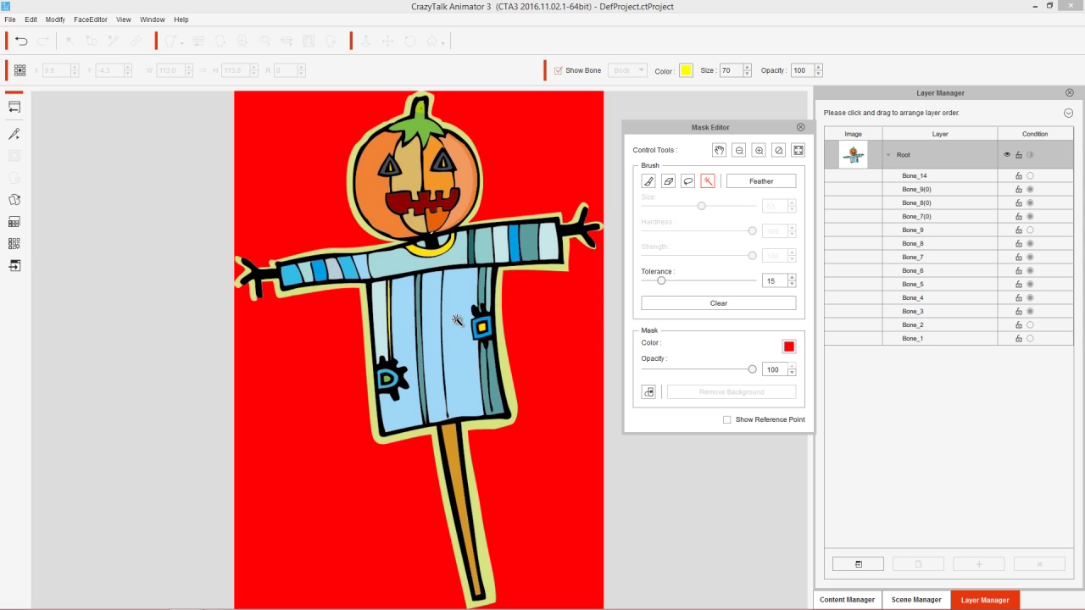
{"action": "left_click", "coordinate": [494, 388]}
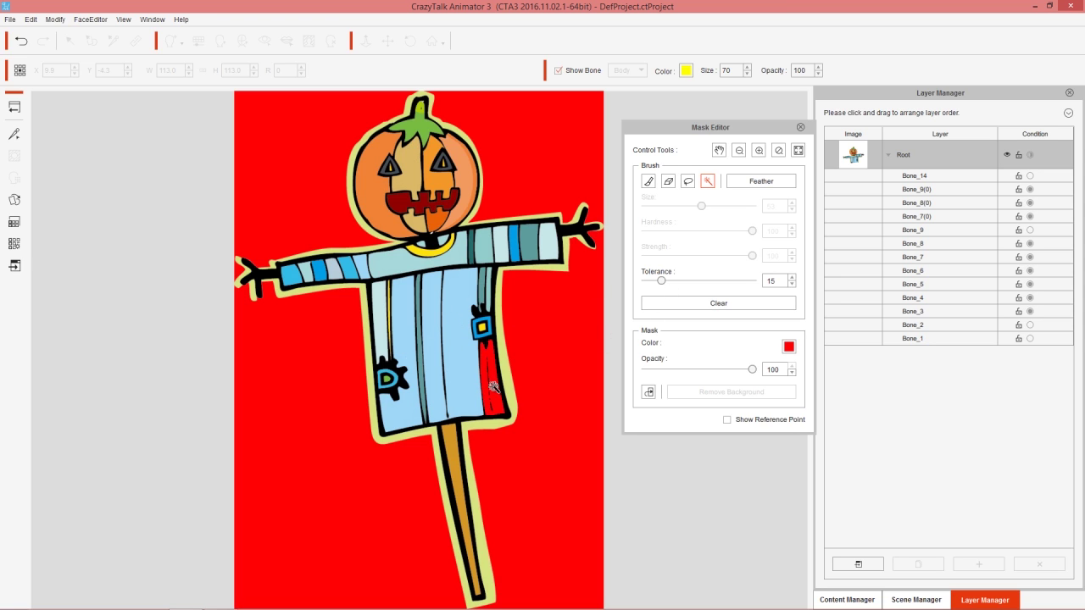
{"action": "left_click", "coordinate": [485, 287]}
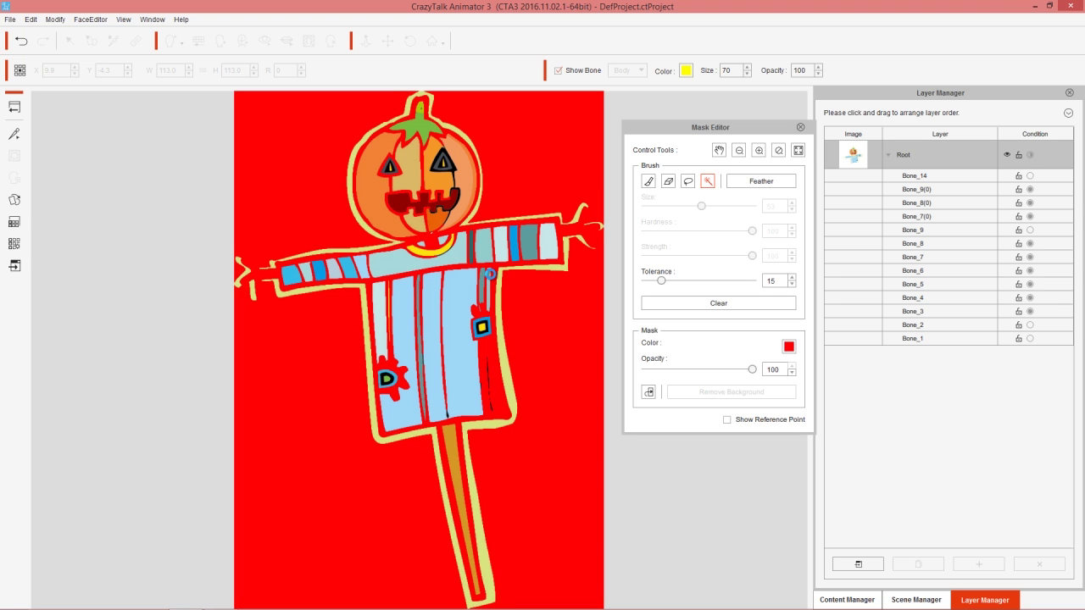
{"action": "key", "text": "ctrl+z"}
{"action": "left_click", "coordinate": [482, 279]}
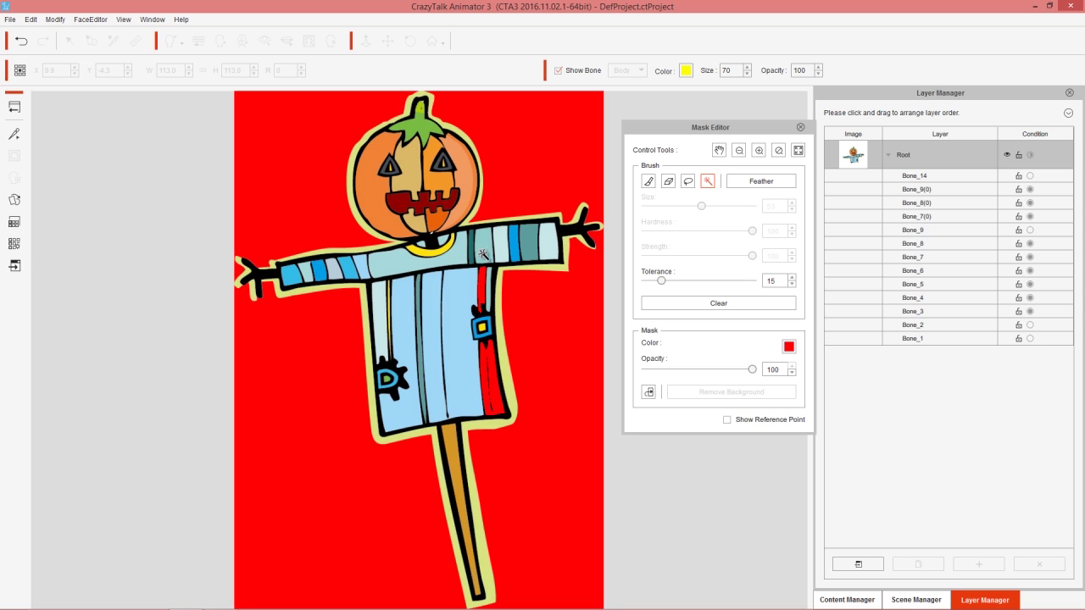
{"action": "left_click", "coordinate": [485, 255]}
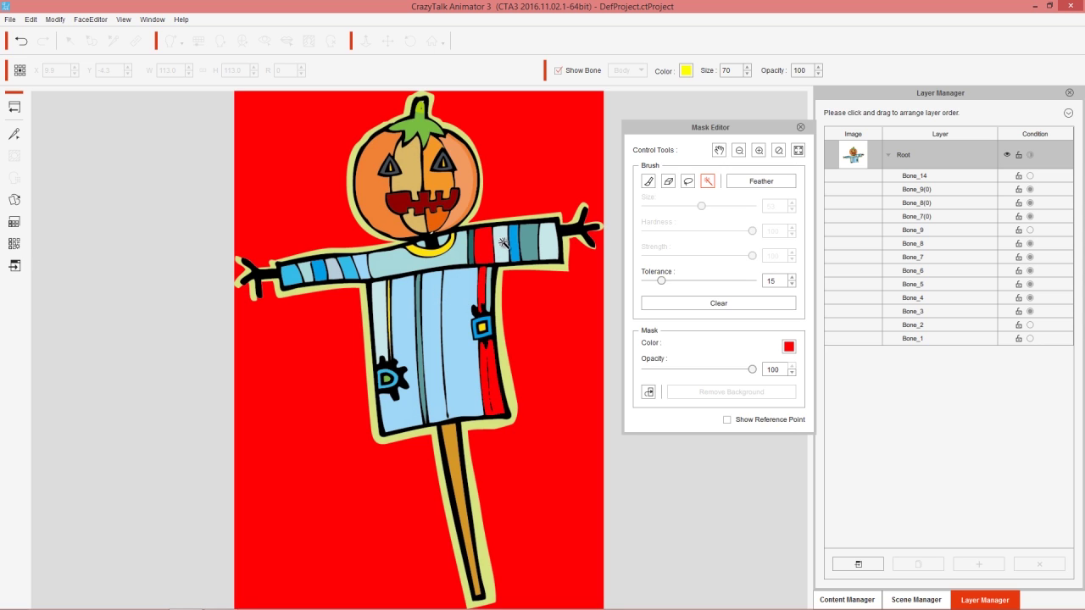
{"action": "left_click", "coordinate": [435, 183]}
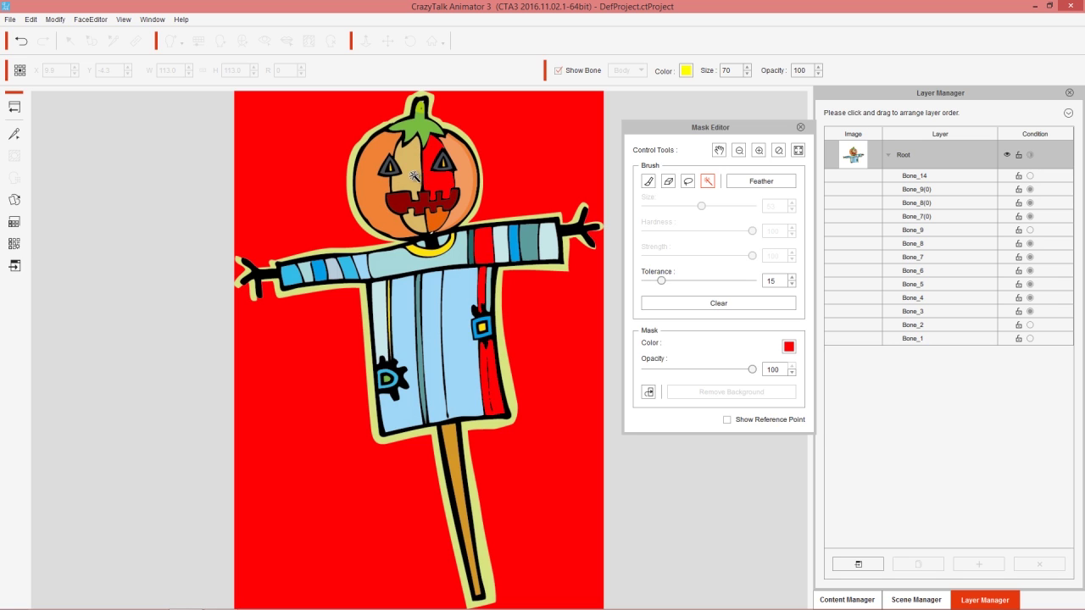
{"action": "left_click", "coordinate": [413, 176]}
- Erase the pumpkin face mask, raise wand tolerance to 81, and undo a whole-body fill
{"action": "left_click", "coordinate": [668, 180]}
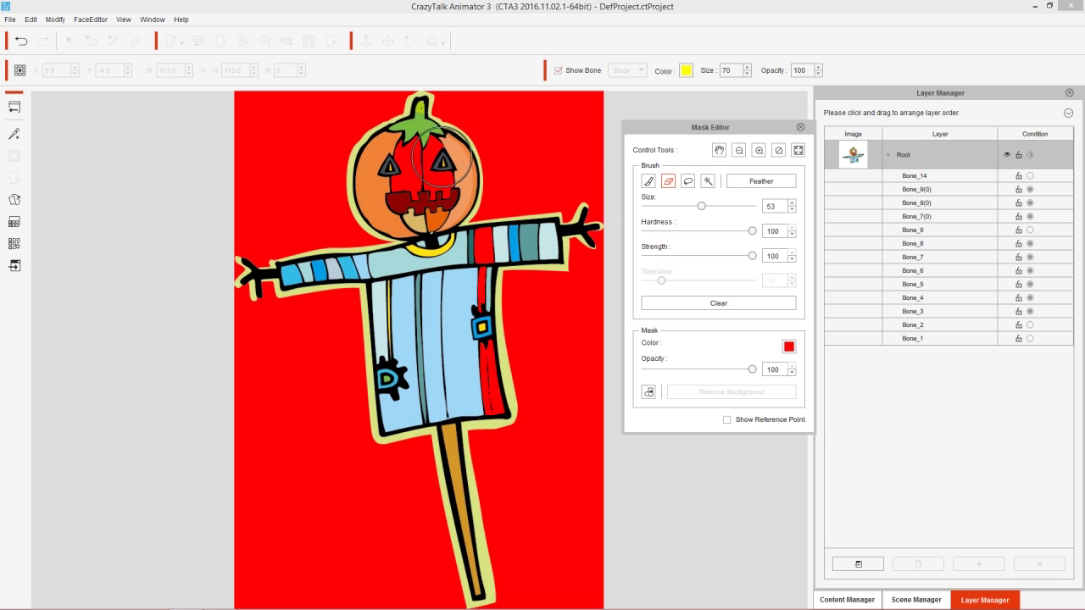
{"action": "left_click_drag", "start_coordinate": [440, 157], "coordinate": [390, 197]}
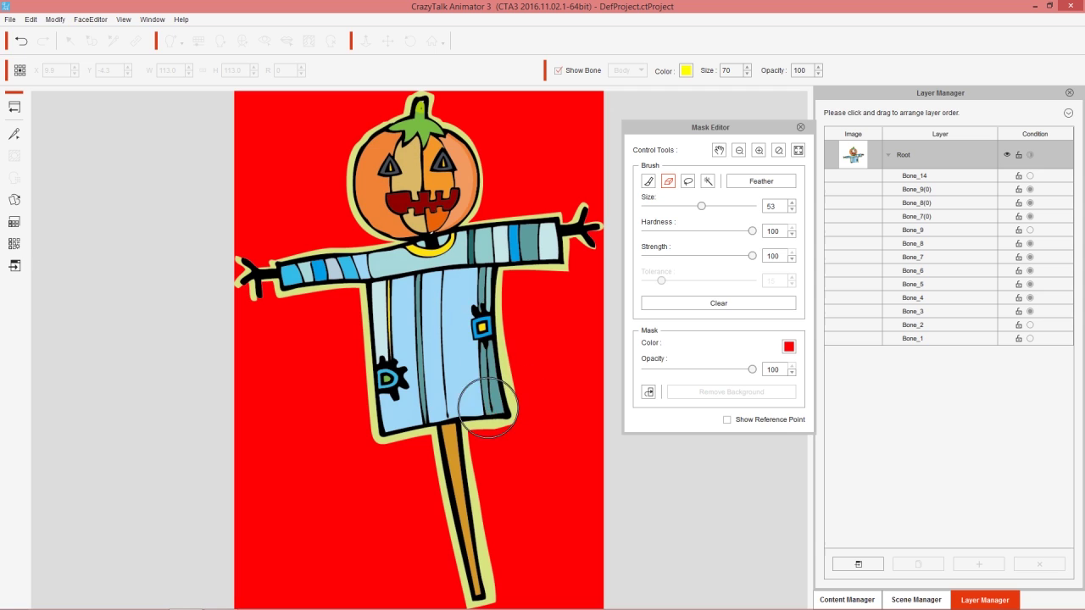
{"action": "left_click", "coordinate": [707, 181]}
{"action": "left_click_drag", "start_coordinate": [662, 281], "coordinate": [732, 281]}
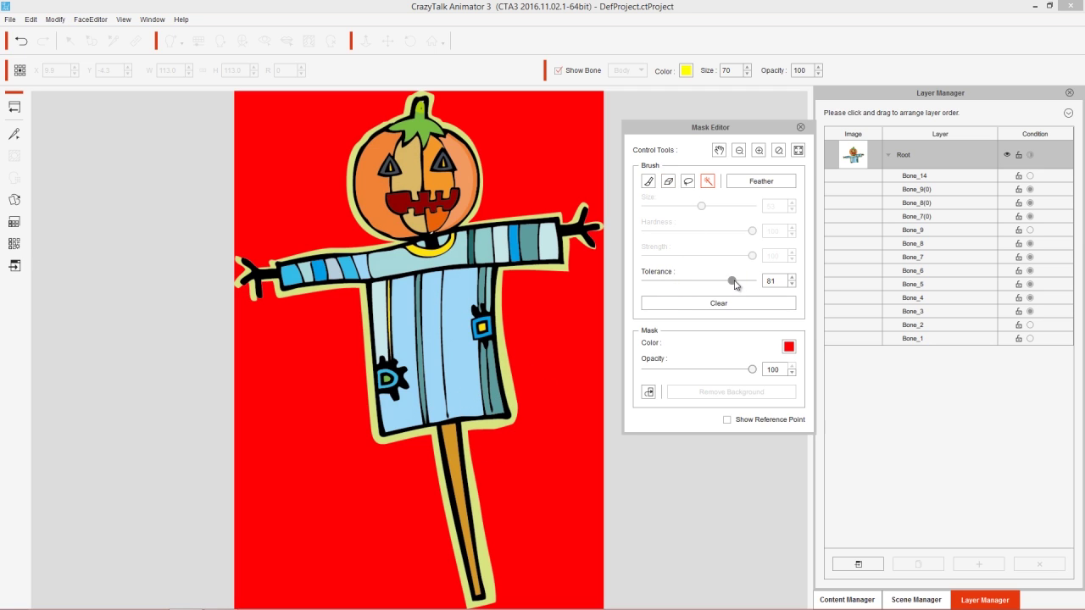
{"action": "left_click", "coordinate": [492, 377]}
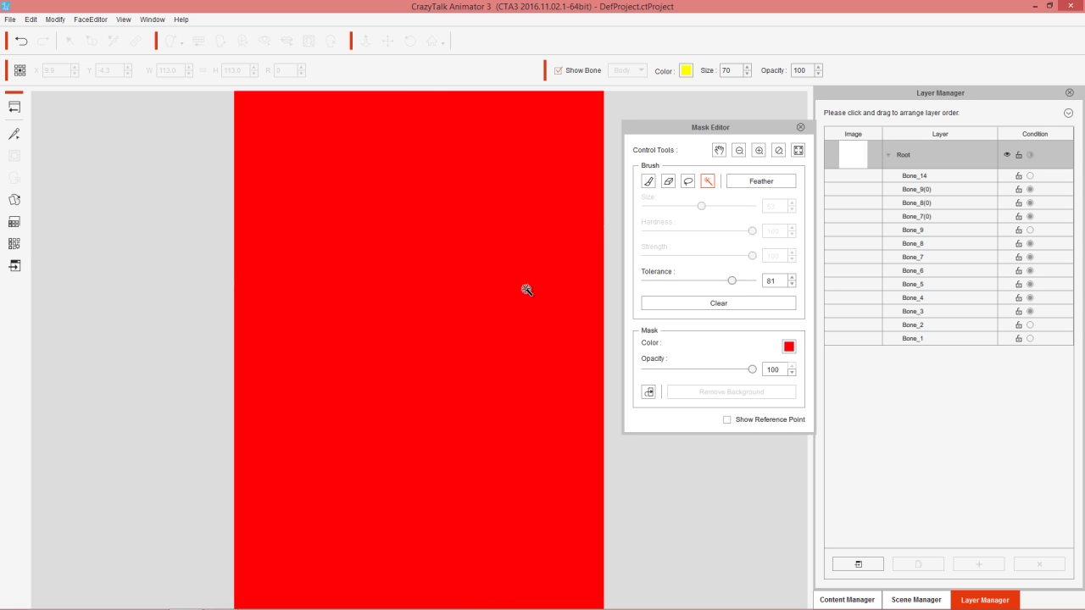
{"action": "key", "text": "ctrl+z"}
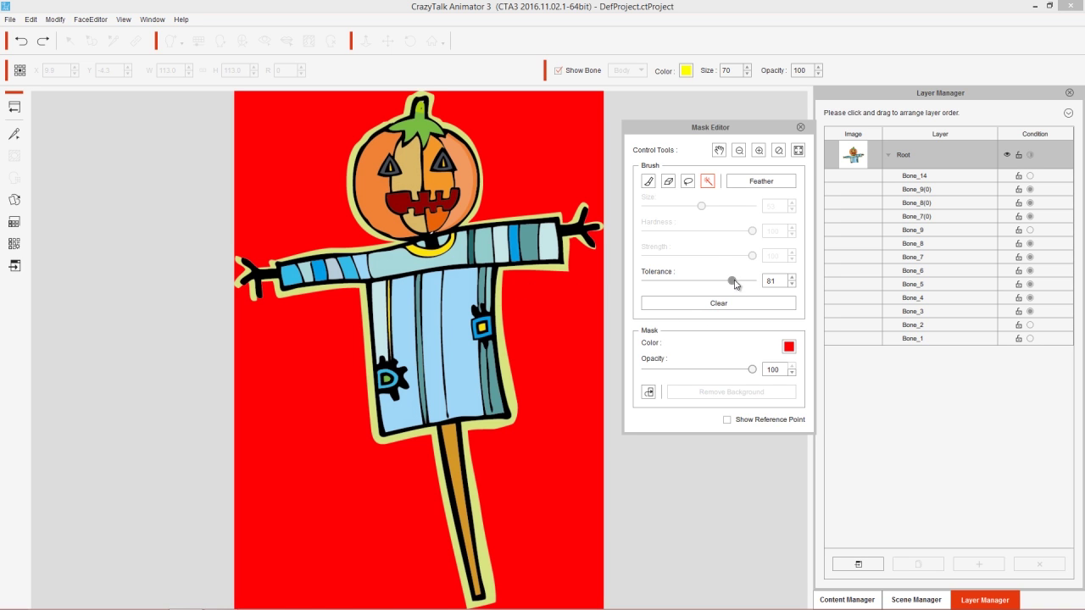
- Try a wand fill at tolerance 81 on the scarecrow, then undo the over-wide full-body mask
{"action": "mouse_move", "coordinate": [739, 282]}
{"action": "left_mouse_down"}
{"action": "mouse_move", "coordinate": [721, 281]}
{"action": "mouse_move", "coordinate": [731, 283]}
{"action": "left_mouse_up"}
{"action": "left_click", "coordinate": [410, 180]}
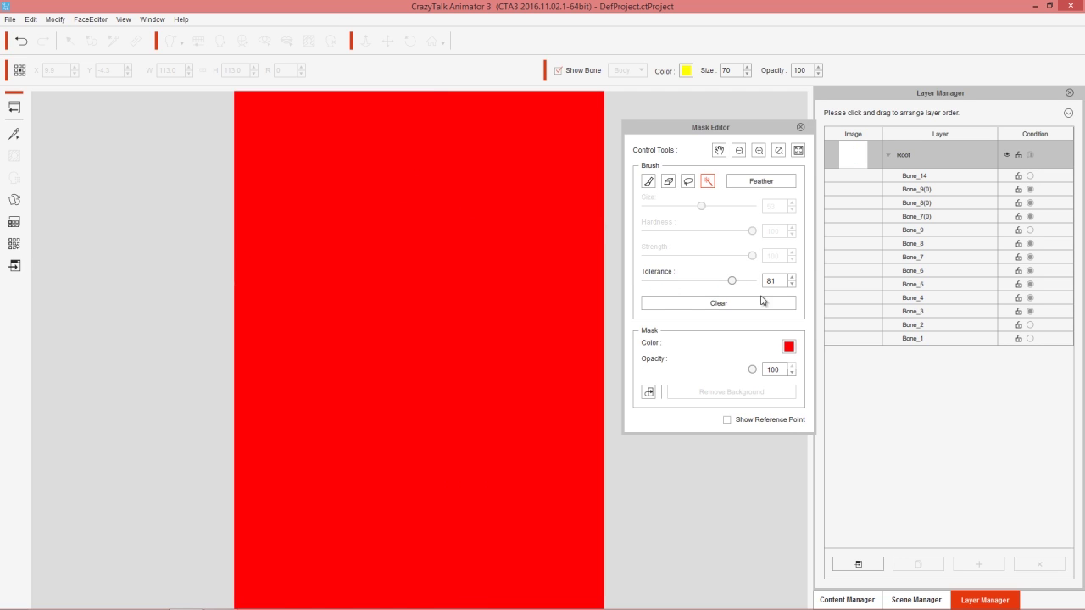
{"action": "key", "text": "ctrl+z"}
- At tolerance 64, wand-mask the pumpkin face's left part, two sleeve stripes and two shirt stripes
{"action": "left_click_drag", "start_coordinate": [733, 282], "coordinate": [717, 282]}
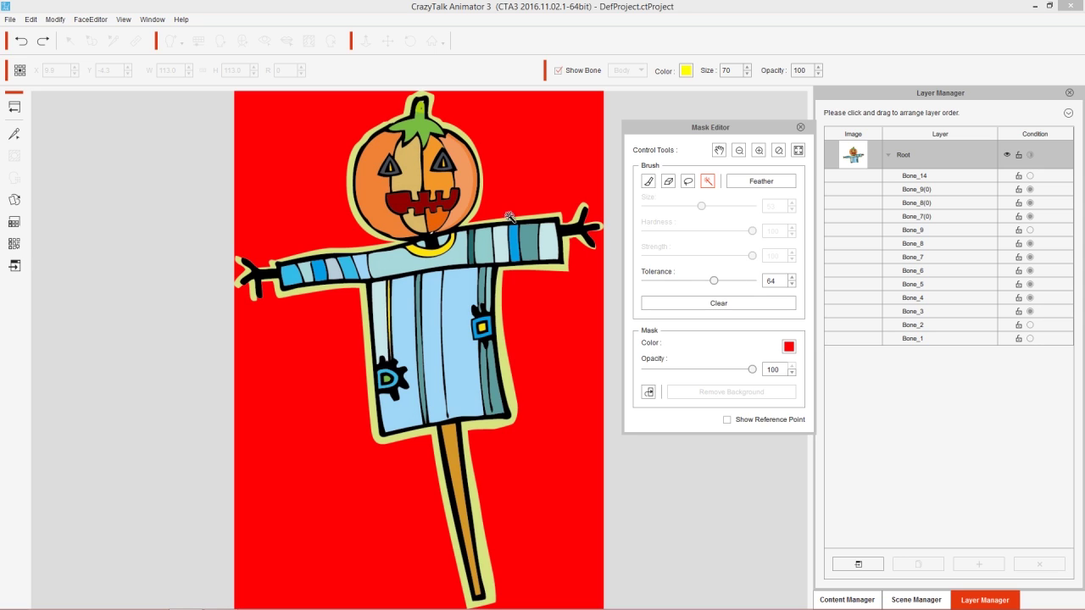
{"action": "left_click", "coordinate": [411, 181]}
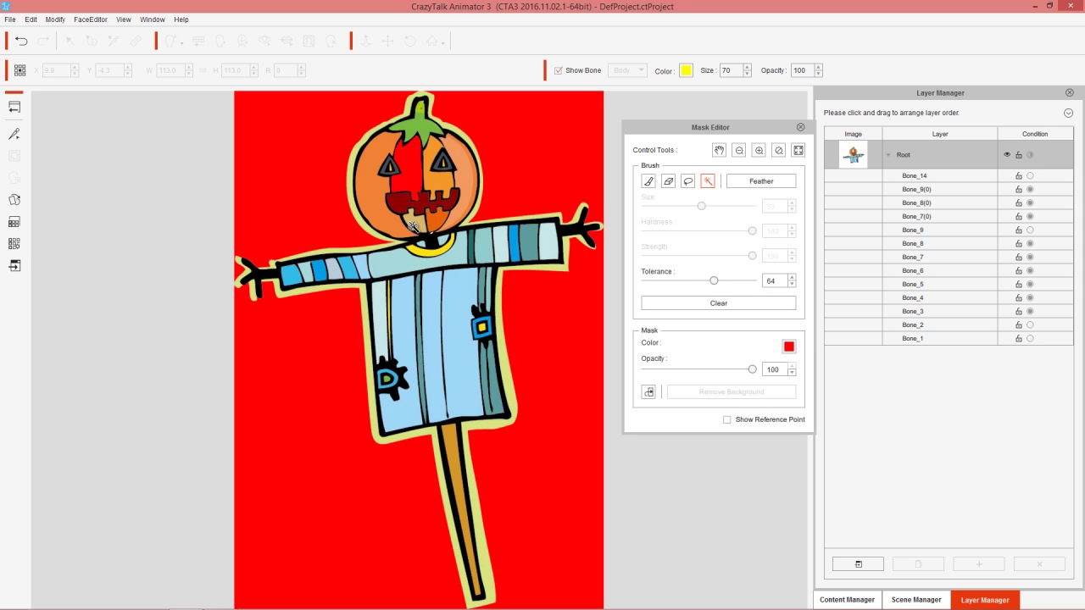
{"action": "left_click", "coordinate": [339, 268]}
{"action": "left_click", "coordinate": [349, 268]}
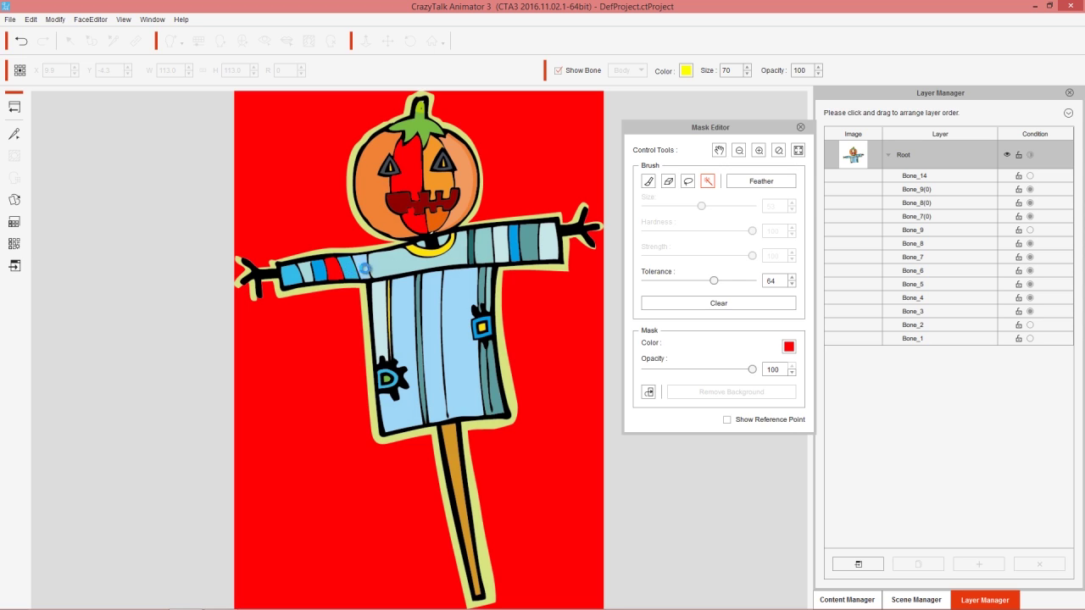
{"action": "left_click", "coordinate": [405, 346]}
{"action": "left_click", "coordinate": [381, 345]}
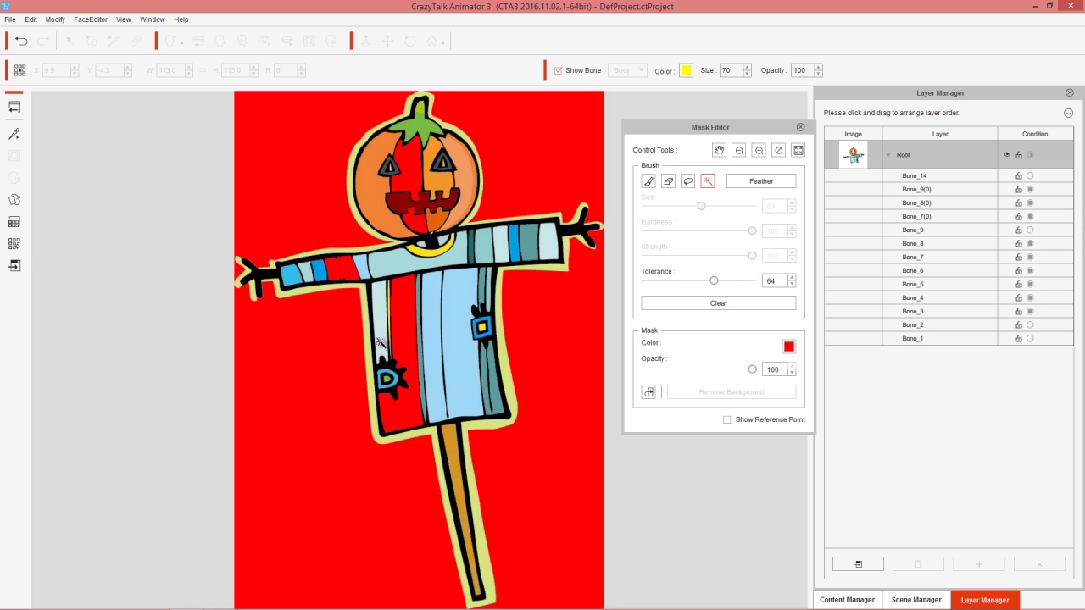
- Undo the over-wide shirt-middle fill and remask the light-blue middle strip at tolerance 20
{"action": "left_click", "coordinate": [434, 349]}
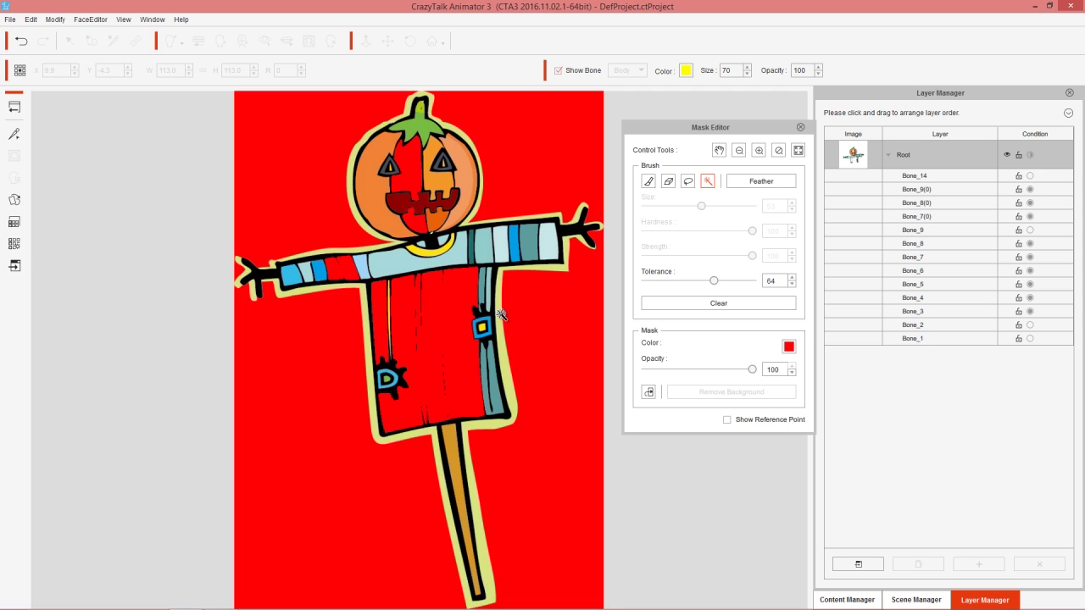
{"action": "key", "text": "ctrl+z"}
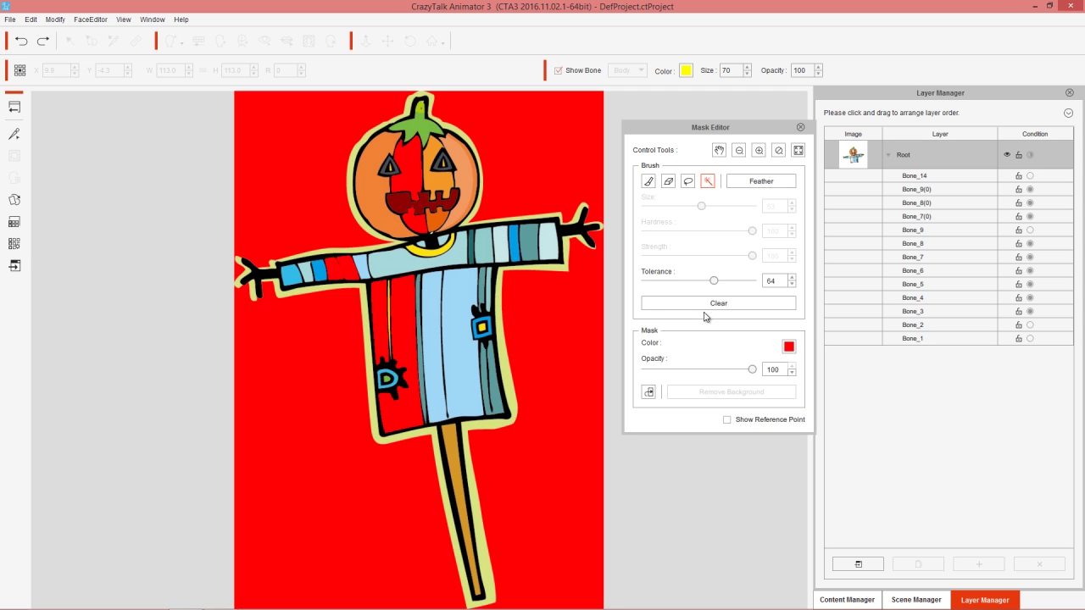
{"action": "left_click_drag", "start_coordinate": [713, 282], "coordinate": [667, 281]}
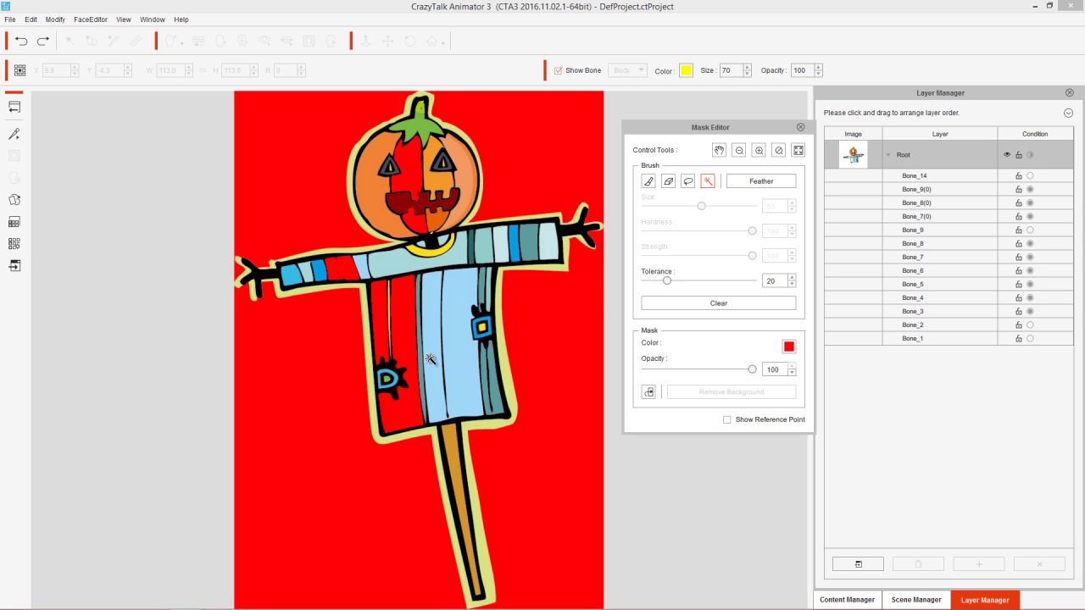
{"action": "left_click", "coordinate": [432, 324]}
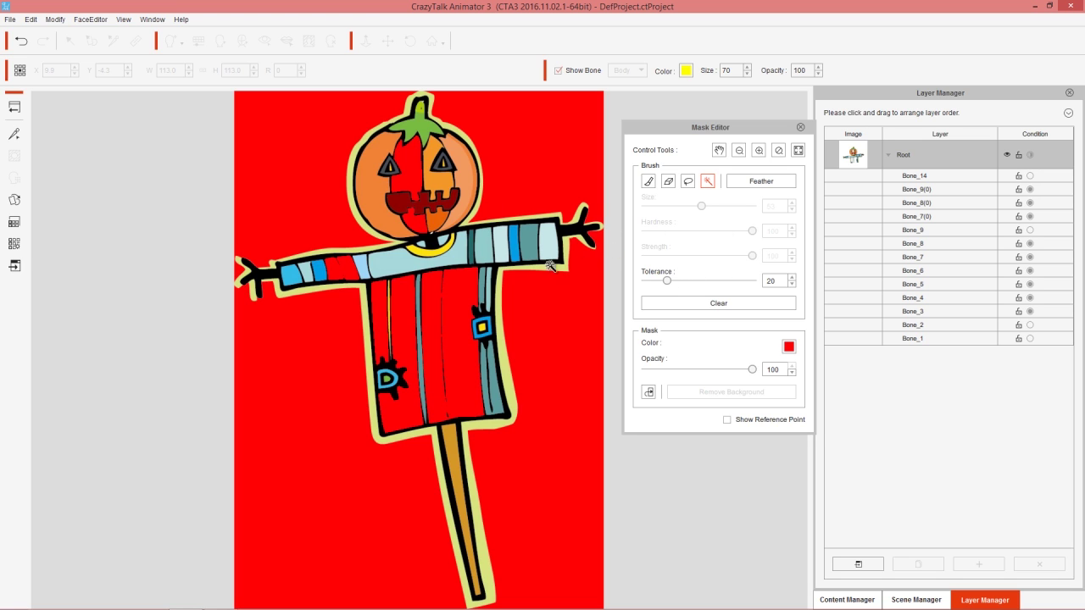
{"action": "left_click", "coordinate": [668, 181]}
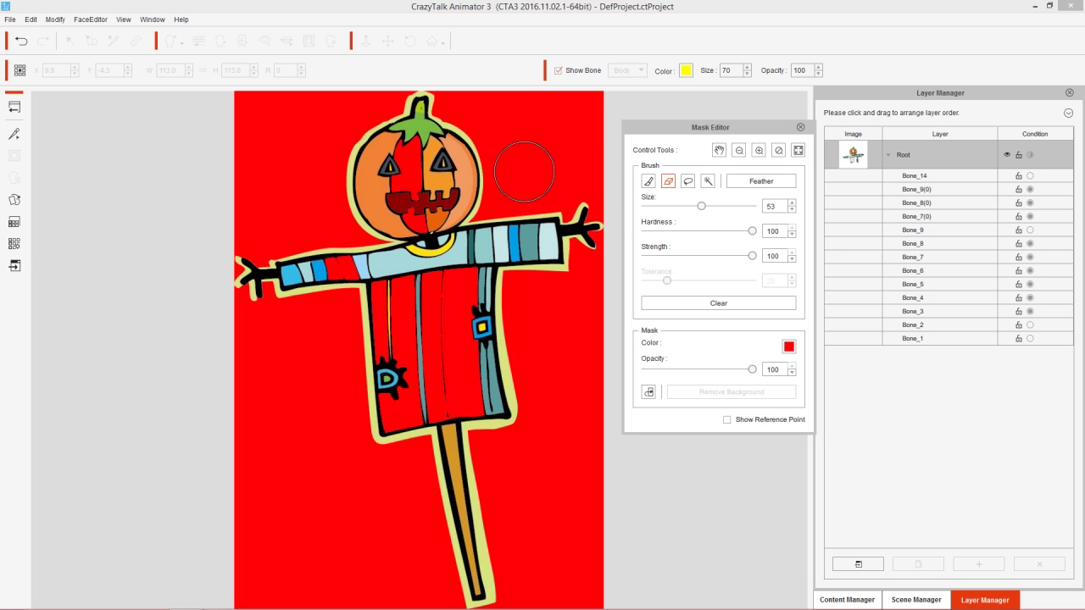
- Erase the old mask over the pumpkin face, then brush-paint red mask over the lower shirt and pole
{"action": "mouse_move", "coordinate": [440, 148]}
{"action": "left_mouse_down"}
{"action": "mouse_move", "coordinate": [336, 181]}
{"action": "mouse_move", "coordinate": [473, 200]}
{"action": "mouse_move", "coordinate": [334, 257]}
{"action": "mouse_move", "coordinate": [330, 277]}
{"action": "mouse_move", "coordinate": [505, 274]}
{"action": "mouse_move", "coordinate": [378, 317]}
{"action": "mouse_move", "coordinate": [497, 325]}
{"action": "mouse_move", "coordinate": [388, 373]}
{"action": "mouse_move", "coordinate": [450, 417]}
{"action": "mouse_move", "coordinate": [376, 424]}
{"action": "left_mouse_up"}
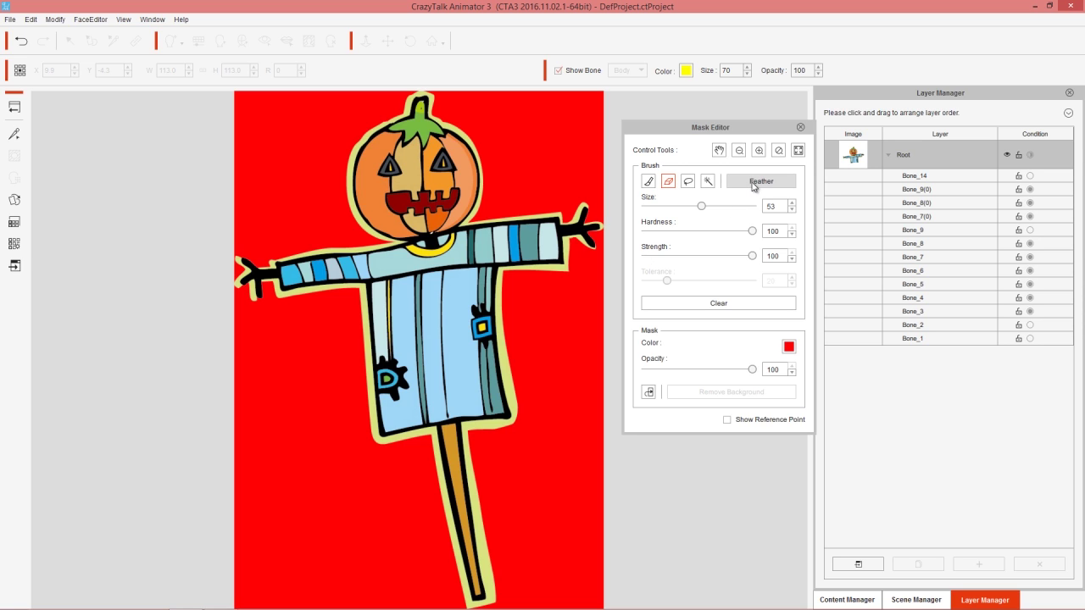
{"action": "left_click", "coordinate": [650, 186]}
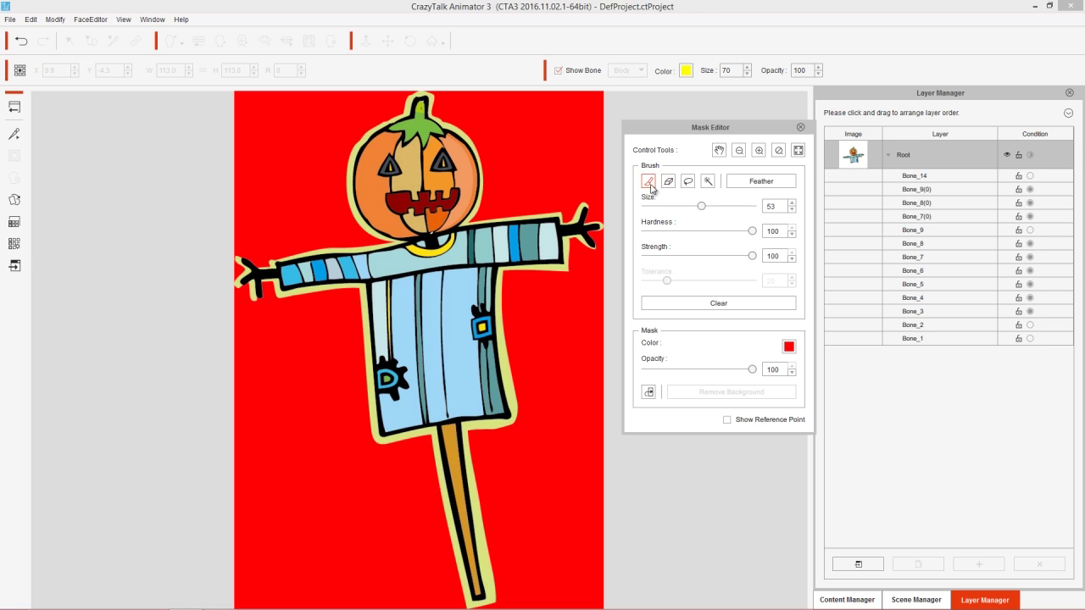
{"action": "left_click", "coordinate": [703, 209]}
{"action": "mouse_move", "coordinate": [364, 364]}
{"action": "left_mouse_down"}
{"action": "mouse_move", "coordinate": [556, 375]}
{"action": "mouse_move", "coordinate": [333, 423]}
{"action": "mouse_move", "coordinate": [539, 425]}
{"action": "mouse_move", "coordinate": [431, 468]}
{"action": "mouse_move", "coordinate": [459, 485]}
{"action": "mouse_move", "coordinate": [467, 578]}
{"action": "mouse_move", "coordinate": [505, 546]}
{"action": "left_mouse_up"}
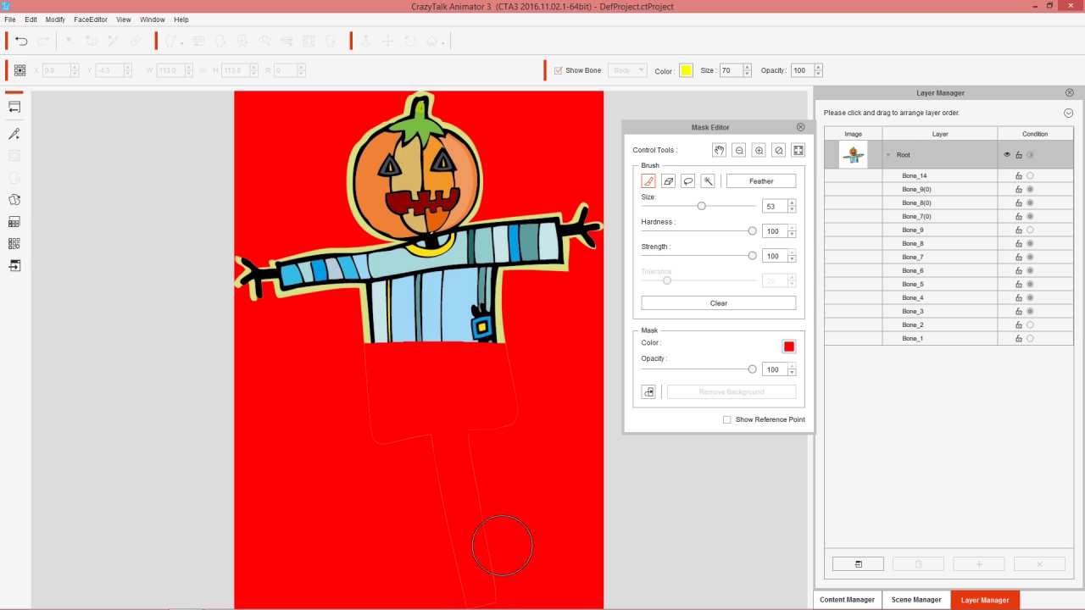
{"action": "left_click_drag", "start_coordinate": [384, 371], "coordinate": [516, 351]}
{"action": "left_click", "coordinate": [777, 184]}
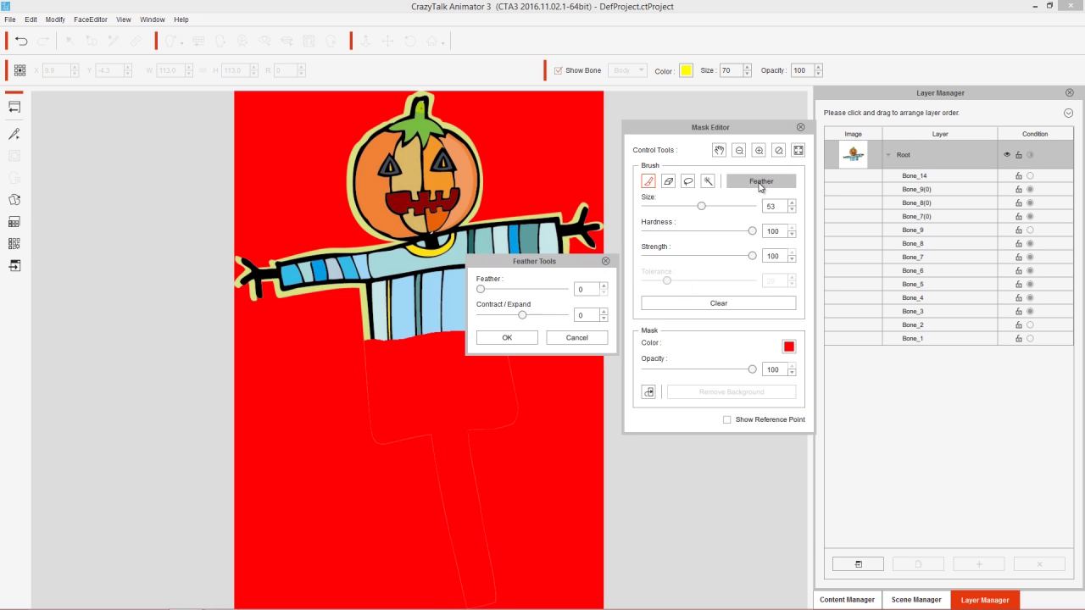
{"action": "left_click_drag", "start_coordinate": [524, 269], "coordinate": [637, 381]}
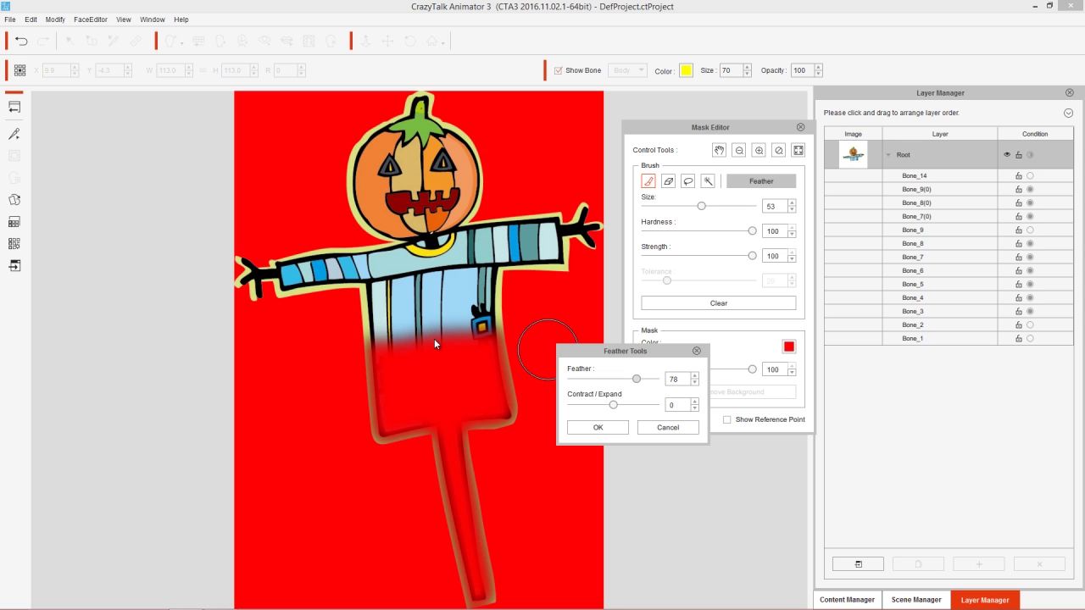
{"action": "left_click_drag", "start_coordinate": [637, 379], "coordinate": [611, 361]}
{"action": "left_click_drag", "start_coordinate": [613, 406], "coordinate": [633, 405]}
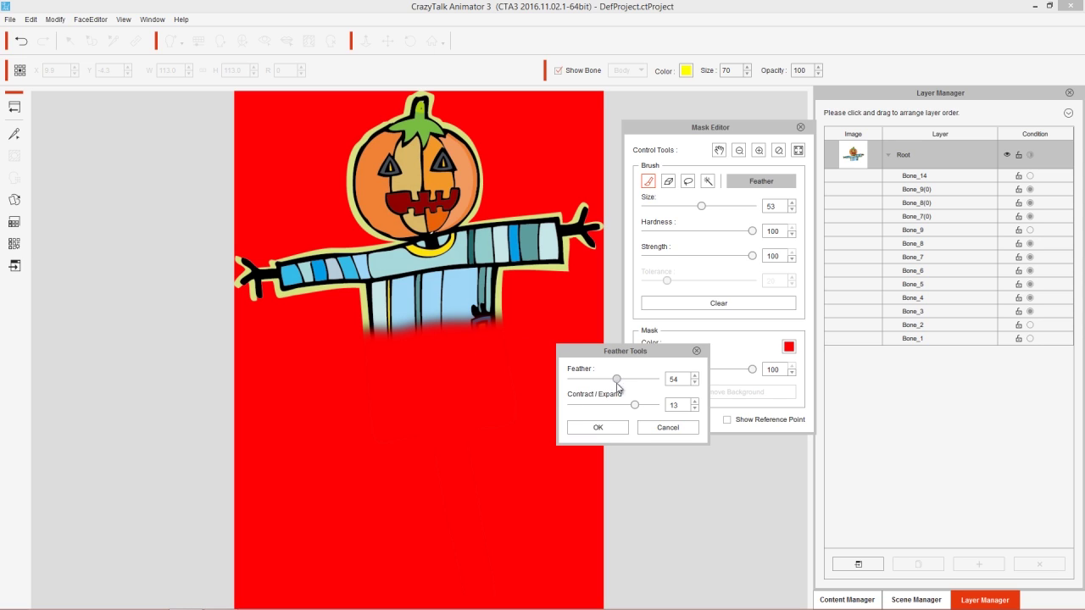
{"action": "left_click", "coordinate": [667, 427]}
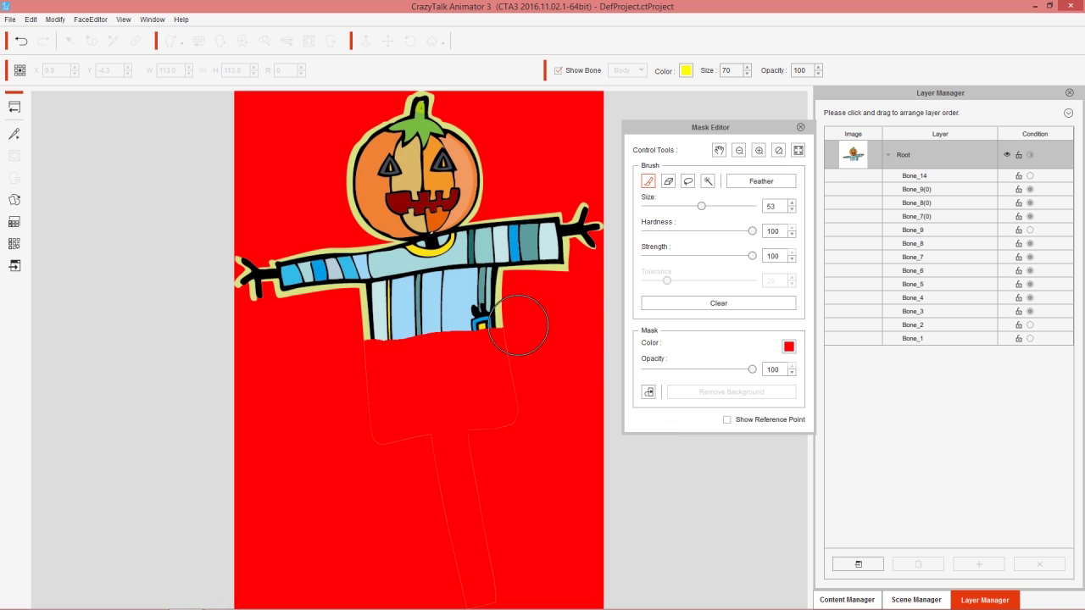
- Erase and repaint the lower-torso mask strokes, then Clear the whole mask in the Mask Editor
{"action": "left_click", "coordinate": [667, 182]}
{"action": "mouse_move", "coordinate": [408, 325]}
{"action": "left_mouse_down"}
{"action": "mouse_move", "coordinate": [377, 347]}
{"action": "mouse_move", "coordinate": [583, 342]}
{"action": "mouse_move", "coordinate": [378, 391]}
{"action": "mouse_move", "coordinate": [363, 404]}
{"action": "mouse_move", "coordinate": [511, 411]}
{"action": "mouse_move", "coordinate": [346, 439]}
{"action": "mouse_move", "coordinate": [520, 440]}
{"action": "mouse_move", "coordinate": [452, 480]}
{"action": "mouse_move", "coordinate": [476, 585]}
{"action": "mouse_move", "coordinate": [490, 536]}
{"action": "mouse_move", "coordinate": [455, 436]}
{"action": "left_mouse_up"}
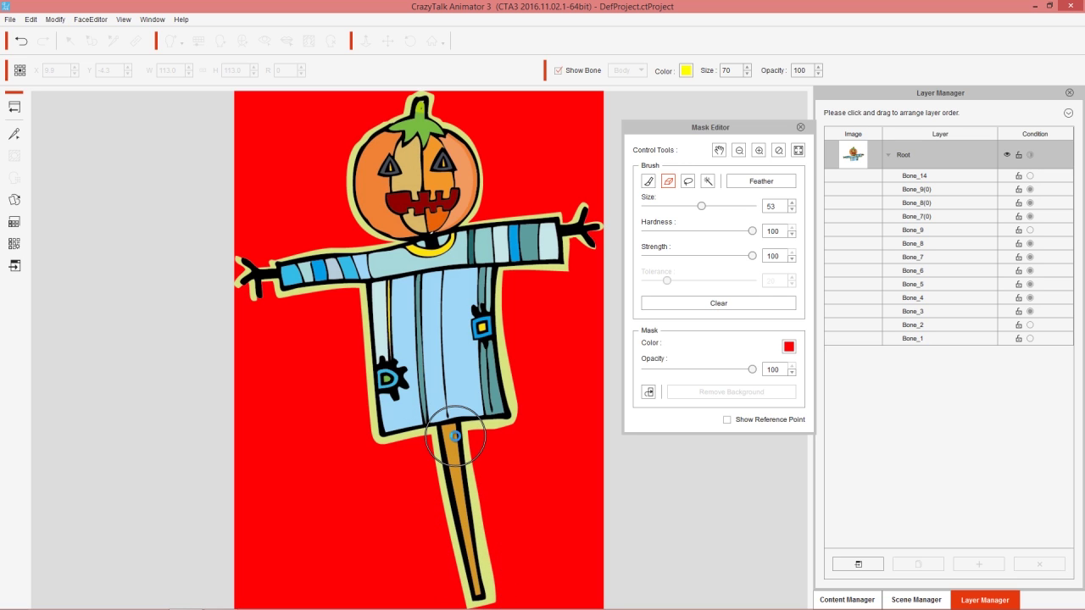
{"action": "left_click", "coordinate": [648, 181]}
{"action": "mouse_move", "coordinate": [310, 370]}
{"action": "left_mouse_down"}
{"action": "mouse_move", "coordinate": [562, 357]}
{"action": "mouse_move", "coordinate": [357, 398]}
{"action": "mouse_move", "coordinate": [517, 426]}
{"action": "mouse_move", "coordinate": [344, 450]}
{"action": "mouse_move", "coordinate": [438, 451]}
{"action": "mouse_move", "coordinate": [486, 505]}
{"action": "mouse_move", "coordinate": [472, 527]}
{"action": "mouse_move", "coordinate": [489, 579]}
{"action": "mouse_move", "coordinate": [474, 584]}
{"action": "mouse_move", "coordinate": [445, 488]}
{"action": "left_mouse_up"}
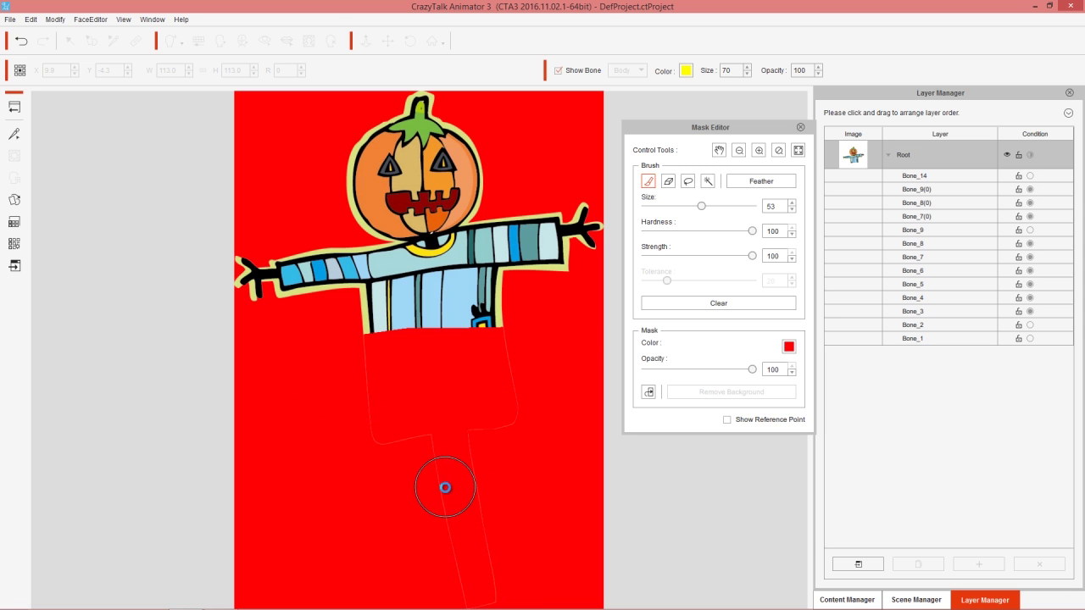
{"action": "left_click", "coordinate": [721, 305]}
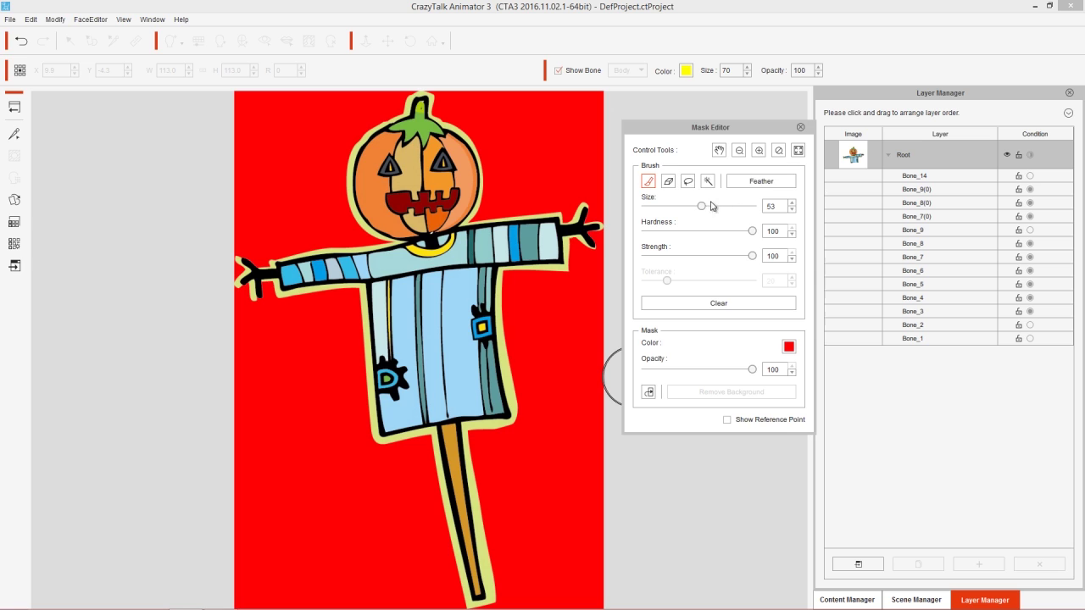
- Paint a chest mask stroke with brush size 26 and toggle Invert Mask twice to check it
{"action": "left_click_drag", "start_coordinate": [704, 207], "coordinate": [675, 212]}
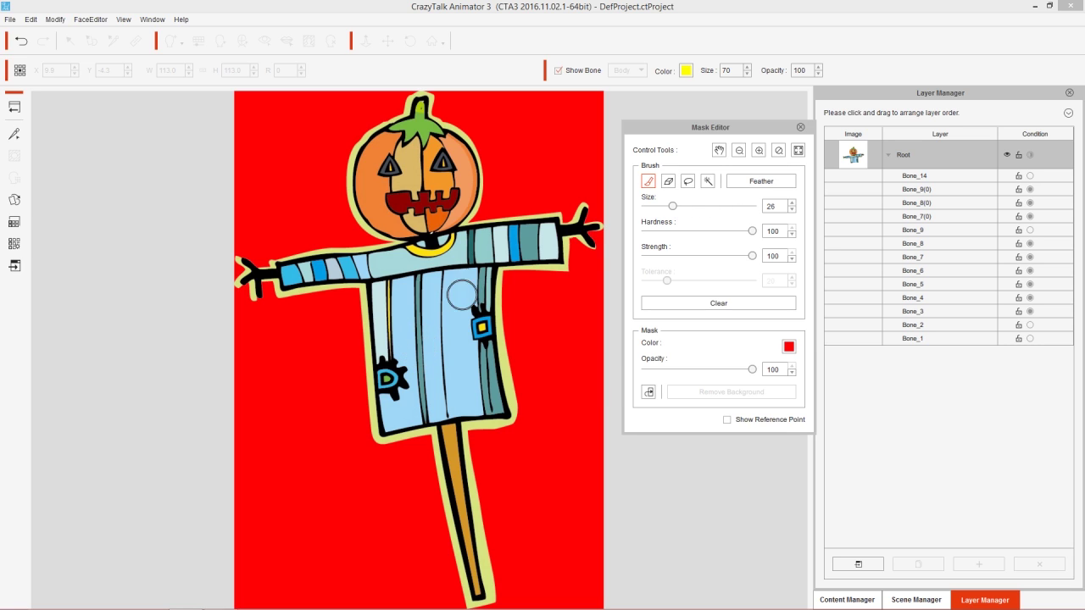
{"action": "mouse_move", "coordinate": [420, 288]}
{"action": "left_mouse_down"}
{"action": "mouse_move", "coordinate": [400, 325]}
{"action": "mouse_move", "coordinate": [428, 327]}
{"action": "mouse_move", "coordinate": [448, 316]}
{"action": "mouse_move", "coordinate": [456, 290]}
{"action": "mouse_move", "coordinate": [440, 284]}
{"action": "mouse_move", "coordinate": [419, 303]}
{"action": "mouse_move", "coordinate": [430, 310]}
{"action": "mouse_move", "coordinate": [443, 291]}
{"action": "mouse_move", "coordinate": [433, 280]}
{"action": "mouse_move", "coordinate": [405, 298]}
{"action": "mouse_move", "coordinate": [412, 321]}
{"action": "mouse_move", "coordinate": [448, 329]}
{"action": "mouse_move", "coordinate": [464, 294]}
{"action": "mouse_move", "coordinate": [453, 279]}
{"action": "mouse_move", "coordinate": [423, 279]}
{"action": "mouse_move", "coordinate": [400, 318]}
{"action": "left_mouse_up"}
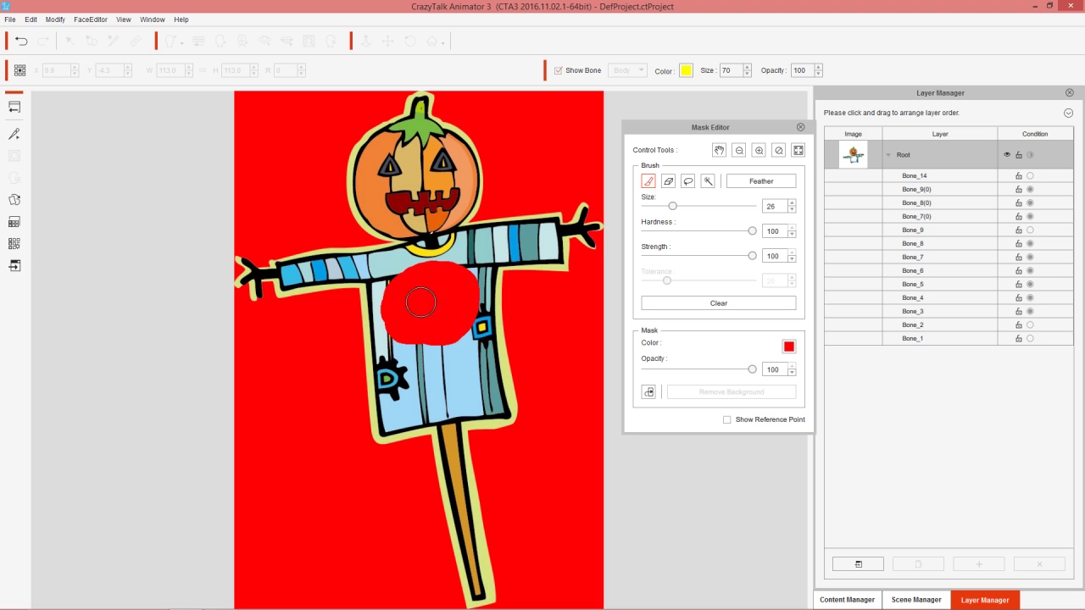
{"action": "left_click", "coordinate": [648, 393]}
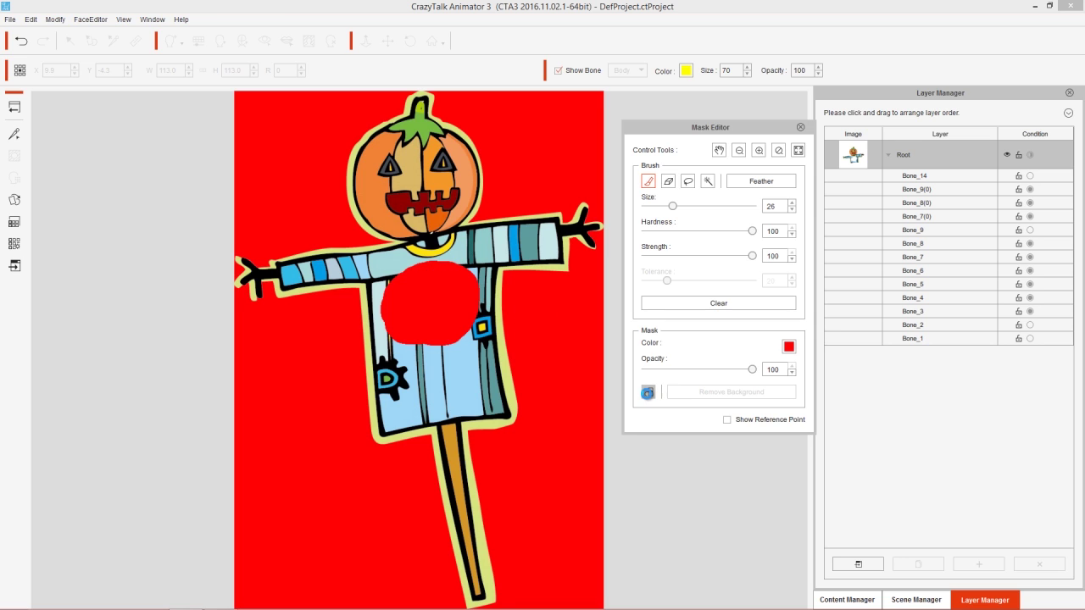
{"action": "left_click", "coordinate": [649, 393]}
- Clear the painted chest mask and briefly toggle Show Reference Point on and off
{"action": "left_click", "coordinate": [717, 305]}
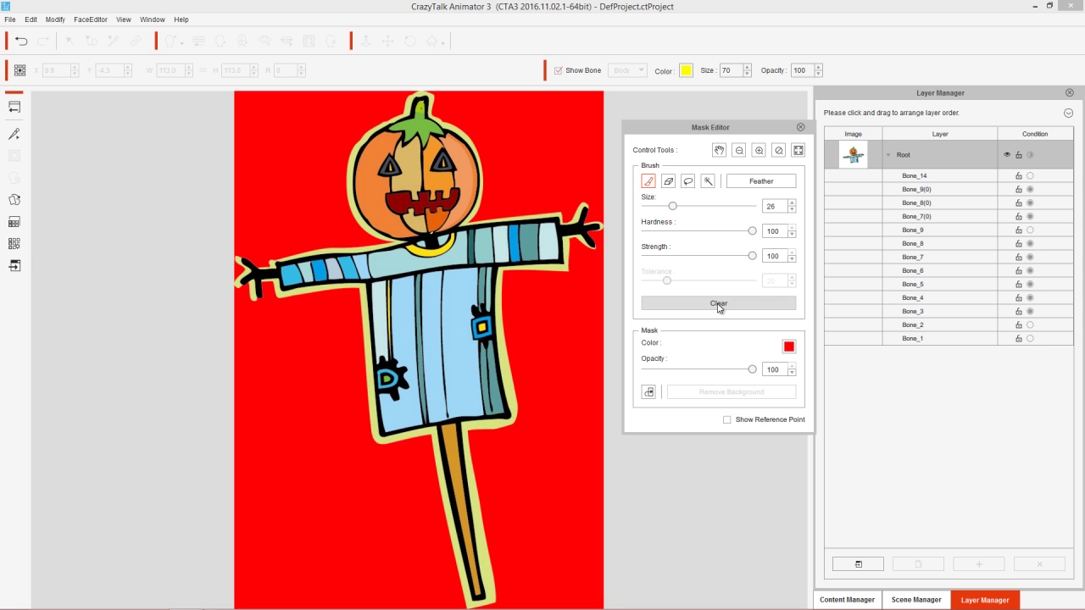
{"action": "left_click", "coordinate": [727, 420]}
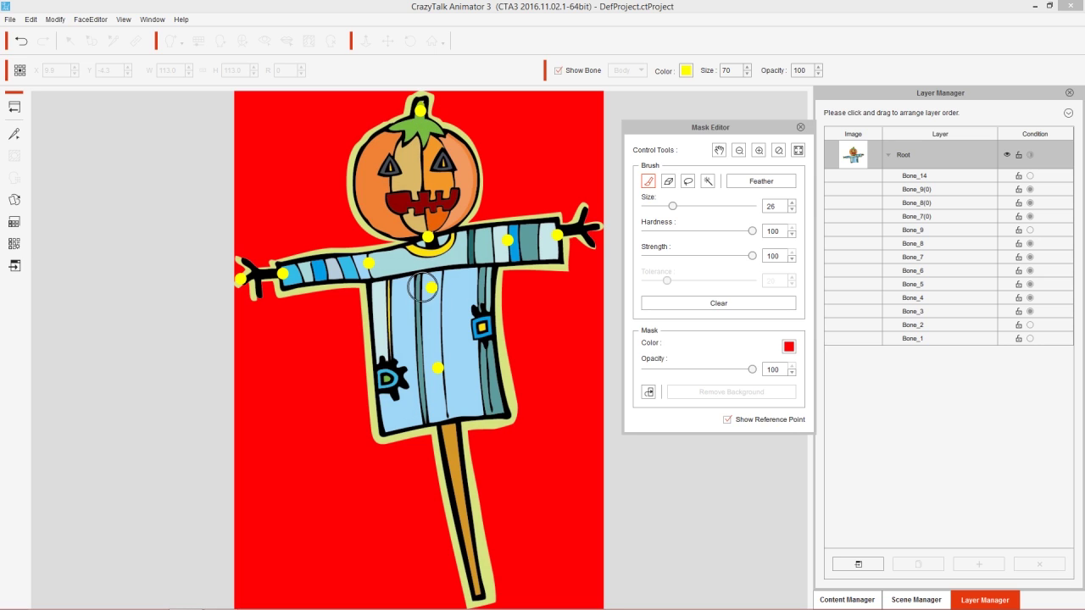
{"action": "left_click", "coordinate": [727, 419]}
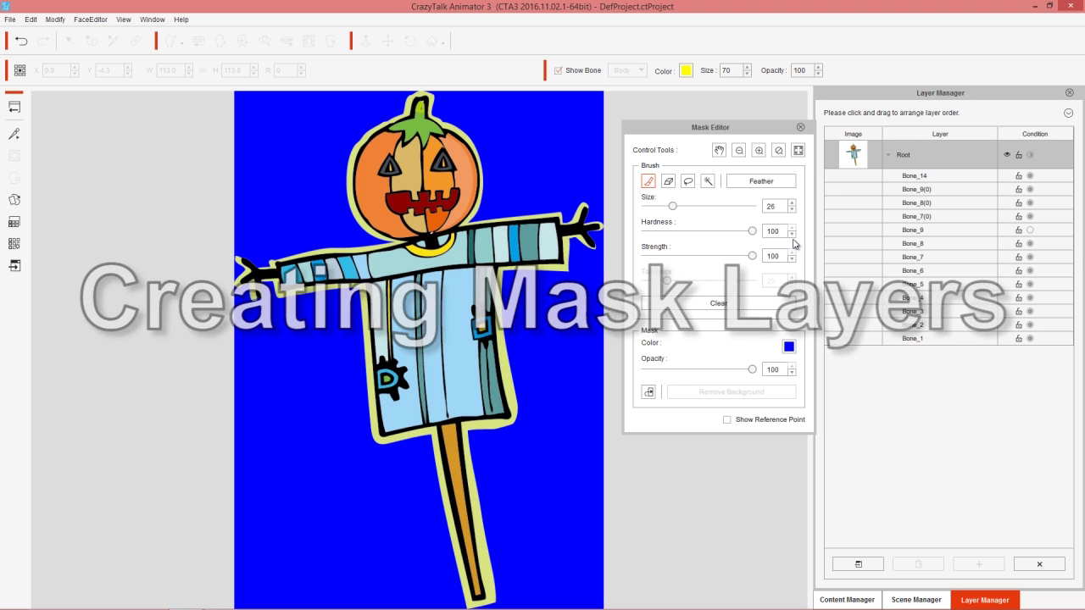
- Close the Mask Editor and, in Preview, swing the right arm bone Bone_7 upward
{"action": "left_click", "coordinate": [801, 128]}
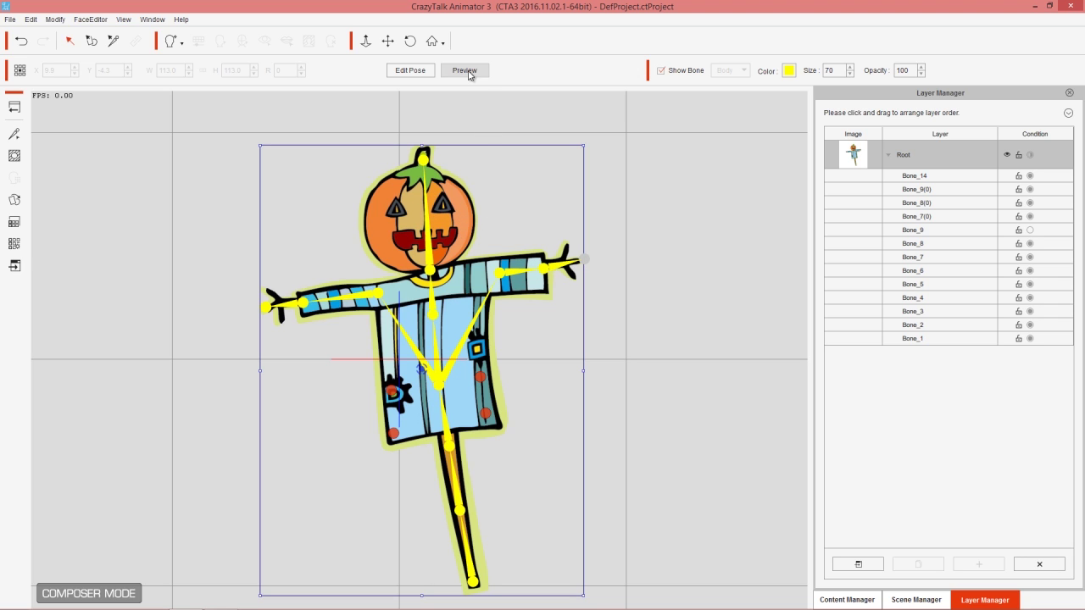
{"action": "left_click", "coordinate": [465, 70]}
{"action": "mouse_move", "coordinate": [513, 285]}
{"action": "left_mouse_down"}
{"action": "mouse_move", "coordinate": [507, 226]}
{"action": "mouse_move", "coordinate": [582, 314]}
{"action": "mouse_move", "coordinate": [572, 315]}
{"action": "mouse_move", "coordinate": [532, 246]}
{"action": "mouse_move", "coordinate": [617, 290]}
{"action": "mouse_move", "coordinate": [551, 279]}
{"action": "mouse_move", "coordinate": [535, 246]}
{"action": "mouse_move", "coordinate": [585, 284]}
{"action": "mouse_move", "coordinate": [500, 363]}
{"action": "mouse_move", "coordinate": [517, 248]}
{"action": "mouse_move", "coordinate": [570, 239]}
{"action": "mouse_move", "coordinate": [600, 278]}
{"action": "mouse_move", "coordinate": [565, 298]}
{"action": "mouse_move", "coordinate": [514, 286]}
{"action": "mouse_move", "coordinate": [518, 275]}
{"action": "left_mouse_up"}
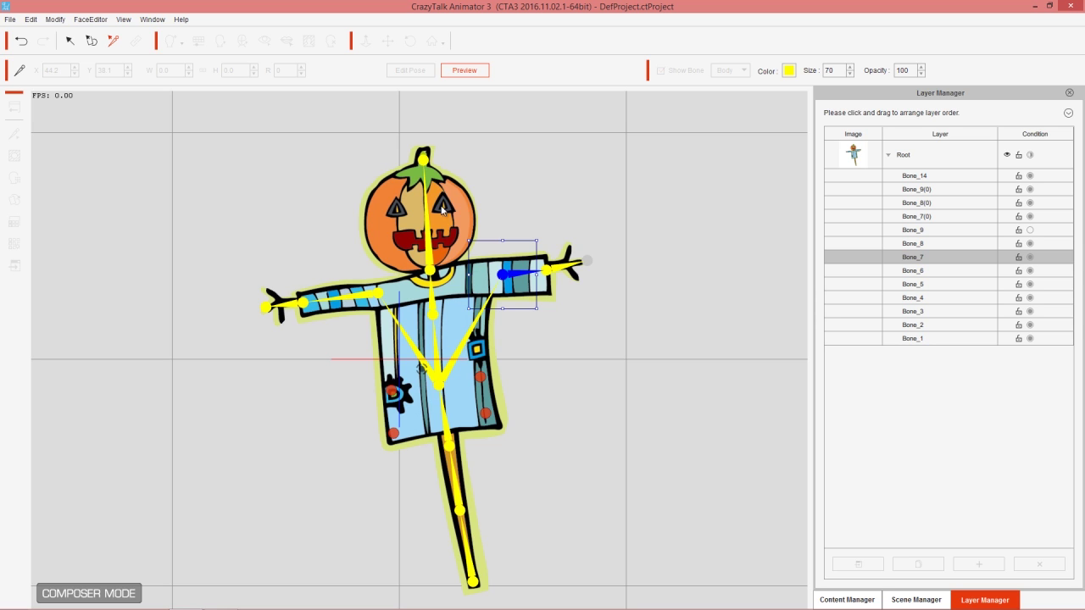
- Exit Preview, duplicate the Bone_5 head bone's layer, and choose Yes to edit its mask
{"action": "left_click", "coordinate": [476, 71]}
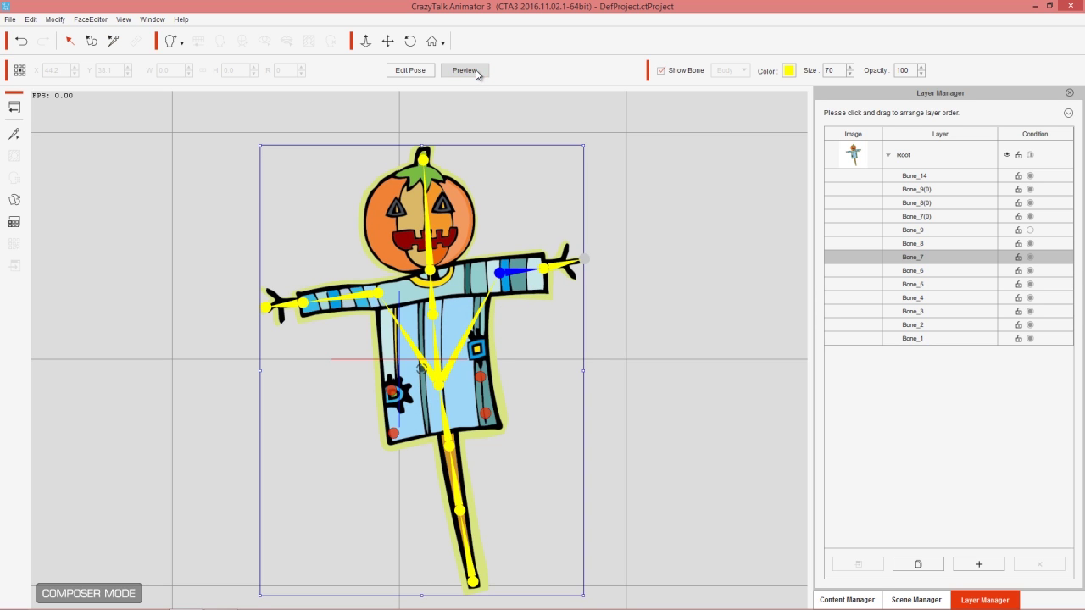
{"action": "left_click", "coordinate": [434, 259]}
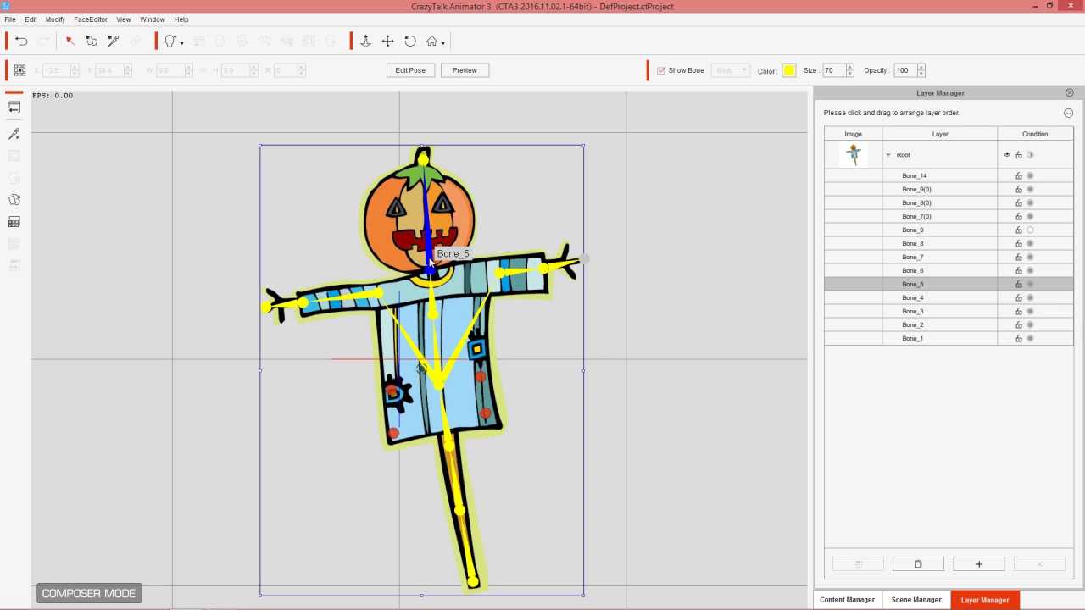
{"action": "left_click", "coordinate": [918, 565]}
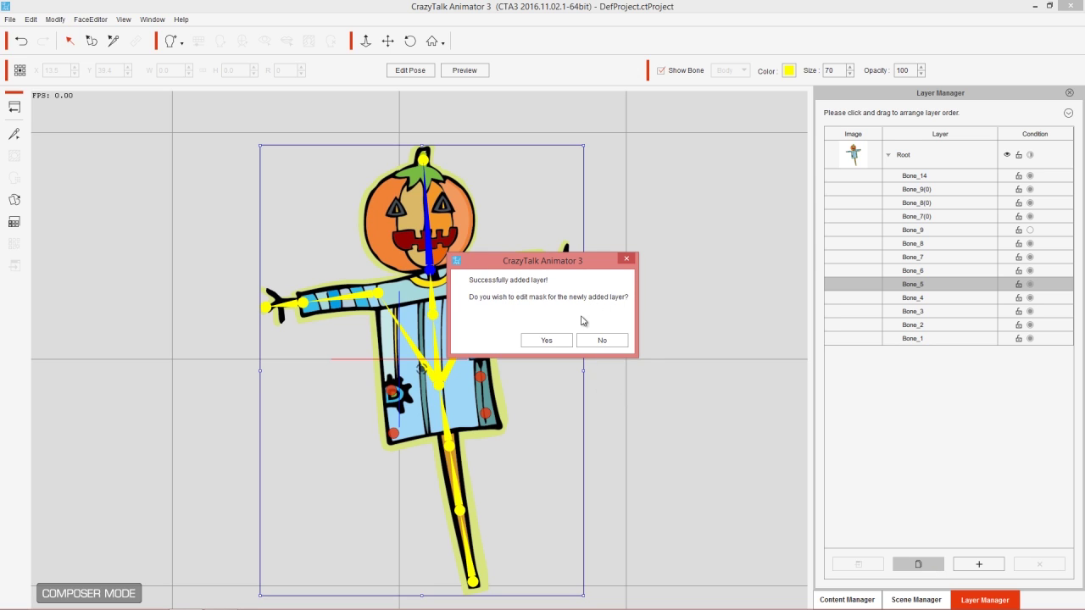
{"action": "left_click", "coordinate": [562, 341]}
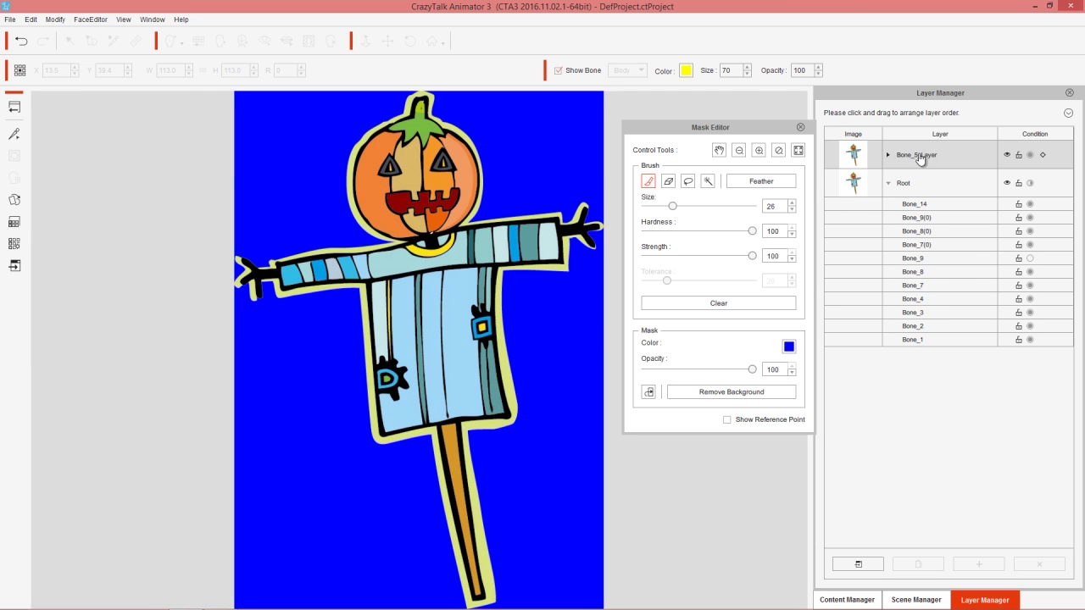
- With brush size 48, mask Bone_5_Layer's body so only the pumpkin head remains, then close the editor
{"action": "left_click", "coordinate": [950, 161]}
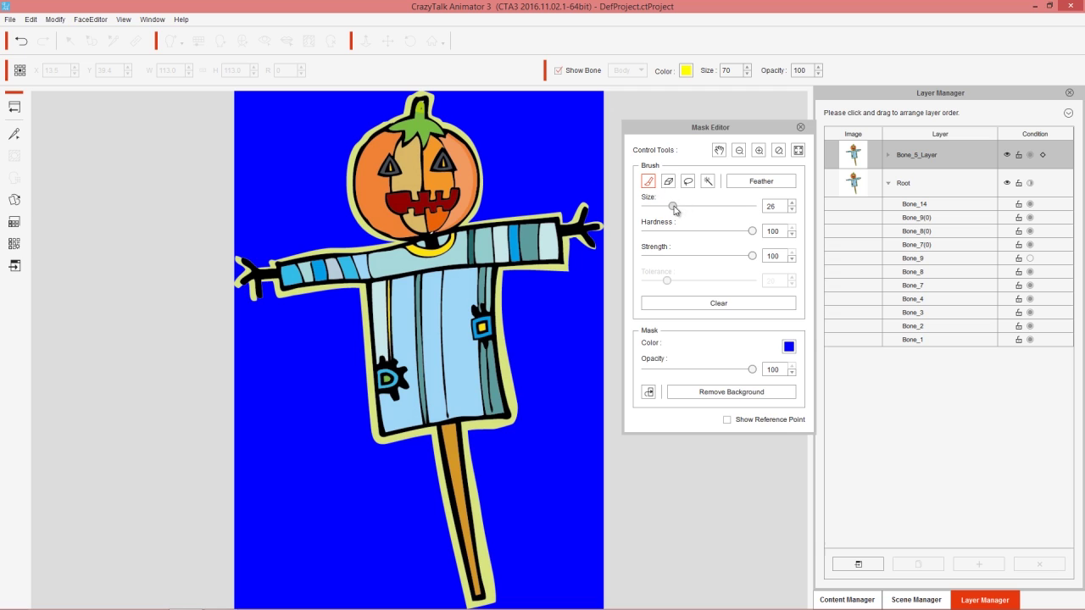
{"action": "left_click_drag", "start_coordinate": [674, 207], "coordinate": [695, 208]}
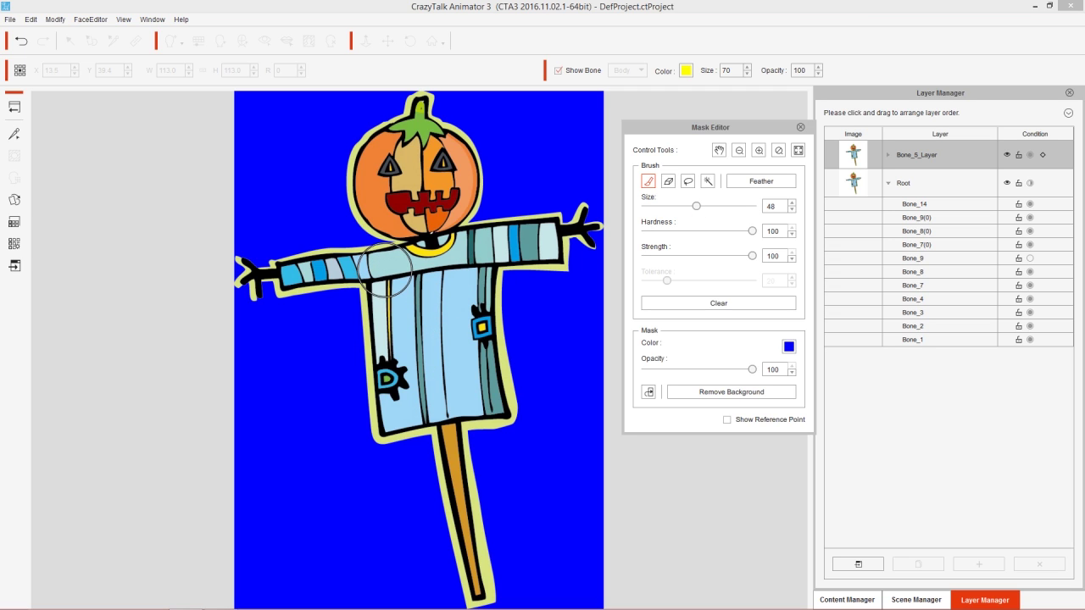
{"action": "mouse_move", "coordinate": [385, 269]}
{"action": "left_mouse_down"}
{"action": "mouse_move", "coordinate": [489, 243]}
{"action": "mouse_move", "coordinate": [412, 269]}
{"action": "mouse_move", "coordinate": [458, 281]}
{"action": "mouse_move", "coordinate": [390, 283]}
{"action": "mouse_move", "coordinate": [352, 278]}
{"action": "mouse_move", "coordinate": [357, 268]}
{"action": "mouse_move", "coordinate": [228, 280]}
{"action": "mouse_move", "coordinate": [426, 320]}
{"action": "mouse_move", "coordinate": [410, 368]}
{"action": "mouse_move", "coordinate": [379, 385]}
{"action": "mouse_move", "coordinate": [358, 348]}
{"action": "mouse_move", "coordinate": [417, 487]}
{"action": "mouse_move", "coordinate": [471, 520]}
{"action": "mouse_move", "coordinate": [495, 606]}
{"action": "mouse_move", "coordinate": [463, 384]}
{"action": "mouse_move", "coordinate": [513, 402]}
{"action": "mouse_move", "coordinate": [514, 420]}
{"action": "mouse_move", "coordinate": [461, 355]}
{"action": "mouse_move", "coordinate": [445, 386]}
{"action": "mouse_move", "coordinate": [487, 340]}
{"action": "mouse_move", "coordinate": [462, 306]}
{"action": "mouse_move", "coordinate": [489, 288]}
{"action": "mouse_move", "coordinate": [513, 290]}
{"action": "mouse_move", "coordinate": [521, 245]}
{"action": "mouse_move", "coordinate": [545, 221]}
{"action": "mouse_move", "coordinate": [591, 221]}
{"action": "mouse_move", "coordinate": [593, 233]}
{"action": "mouse_move", "coordinate": [521, 235]}
{"action": "left_mouse_up"}
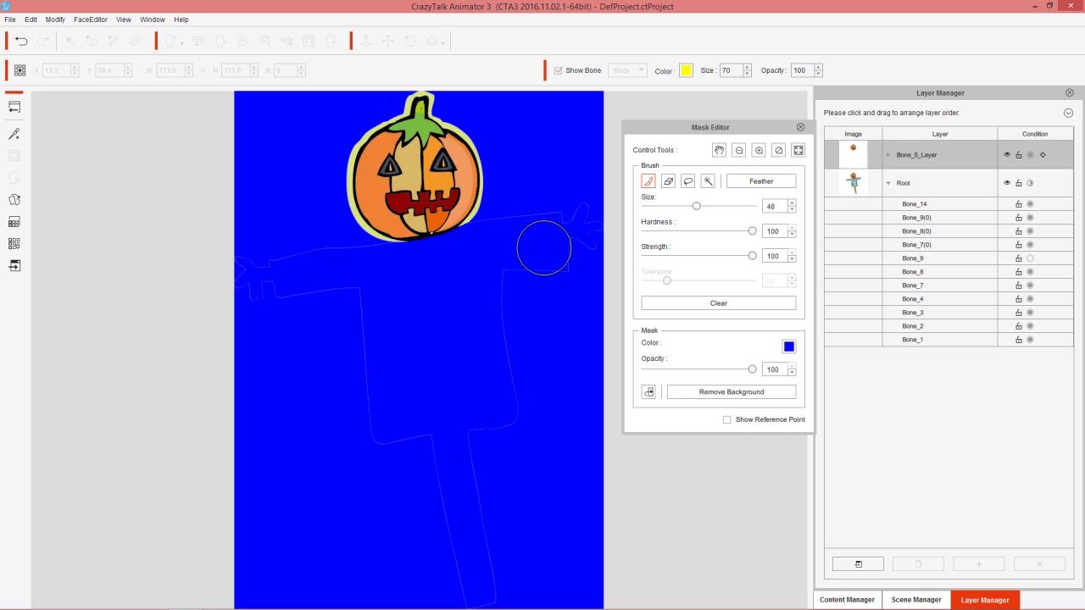
{"action": "left_click", "coordinate": [868, 153]}
{"action": "left_click", "coordinate": [800, 128]}
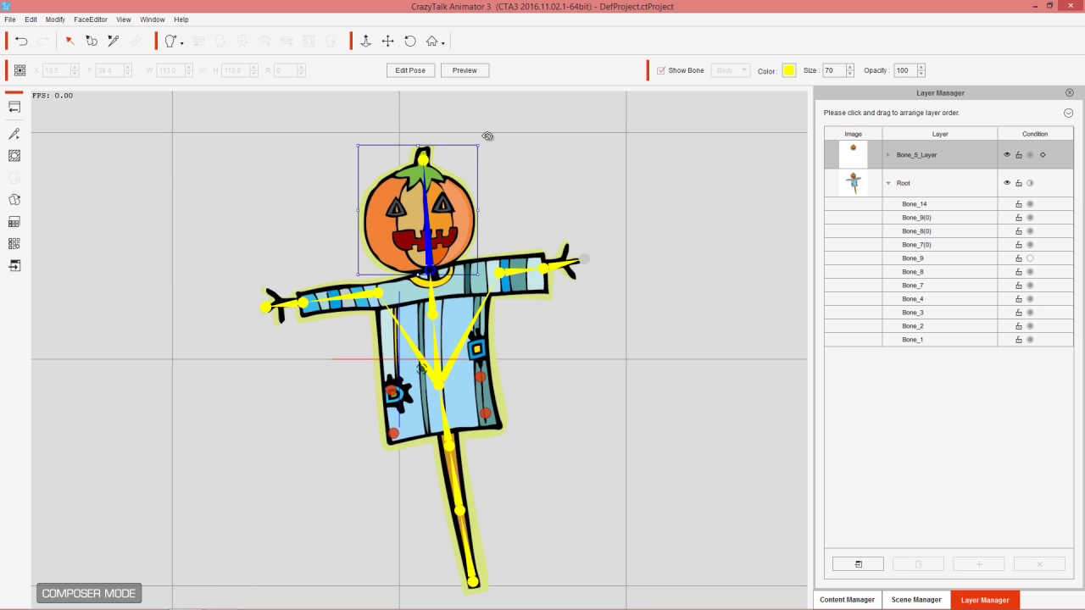
- Test-rotate the pumpkin head with its rotate handle, then reopen the Mask Editor on it
{"action": "left_click_drag", "start_coordinate": [488, 136], "coordinate": [462, 184]}
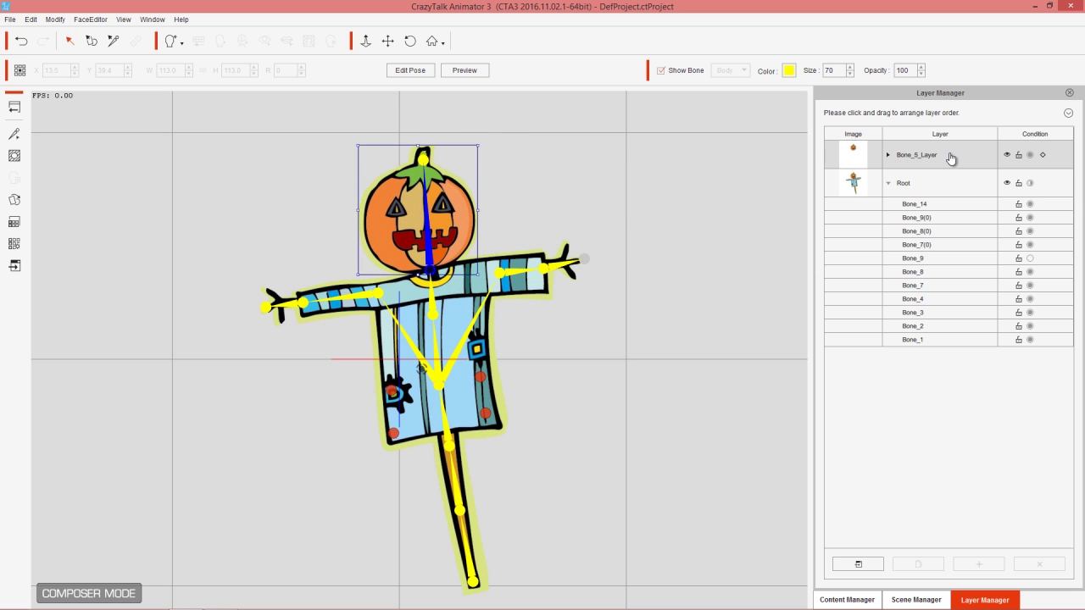
{"action": "left_click", "coordinate": [14, 158]}
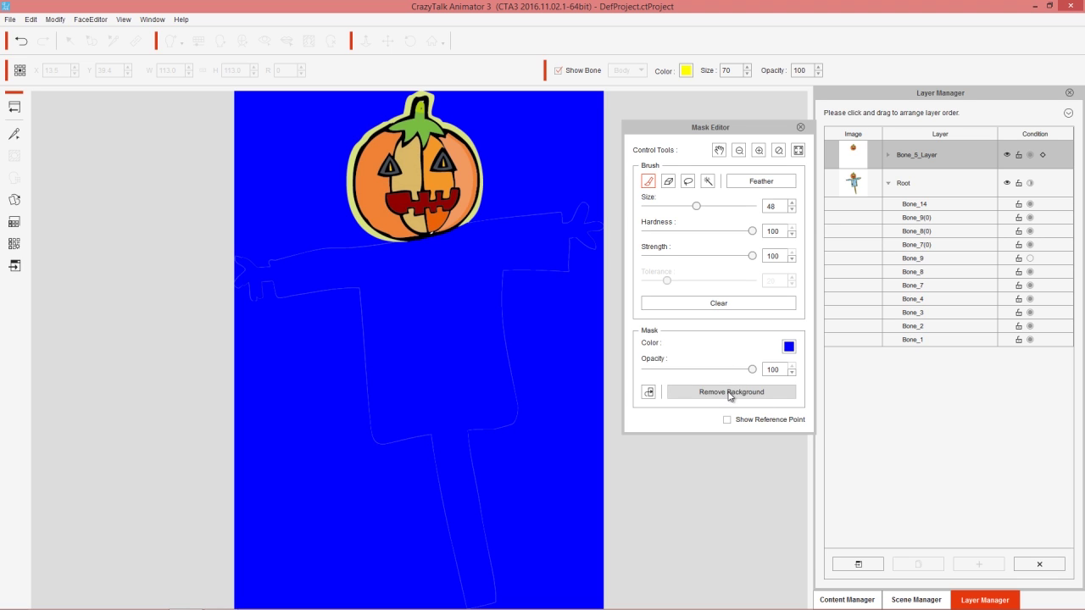
- Remove Background on Bone_5_Layer, dismiss the message, check the Root layer, and close the Mask Editor
{"action": "left_click", "coordinate": [730, 393]}
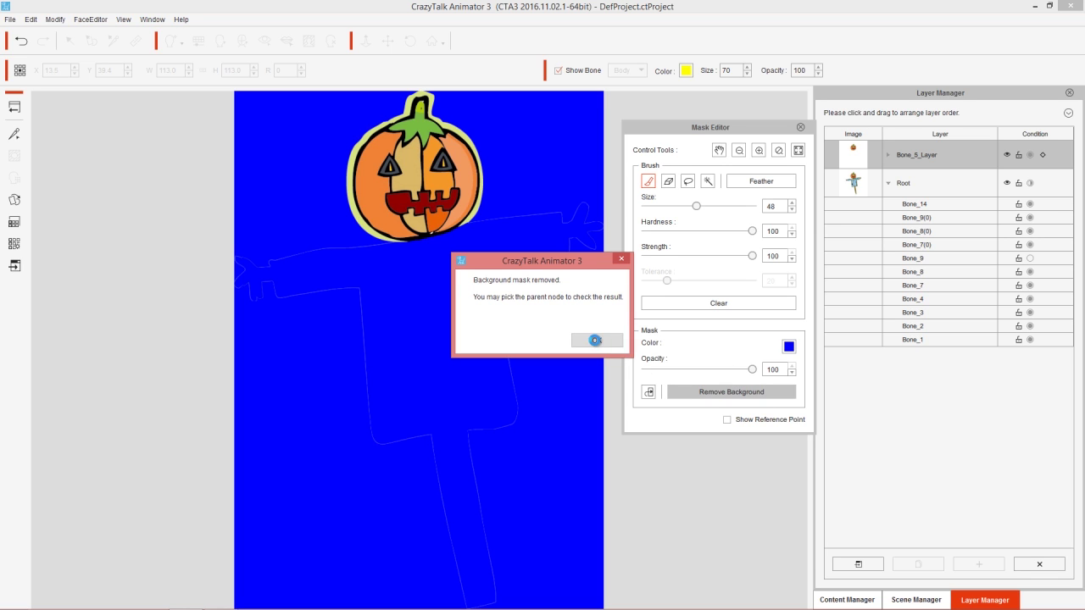
{"action": "left_click", "coordinate": [596, 340]}
{"action": "left_click", "coordinate": [897, 180]}
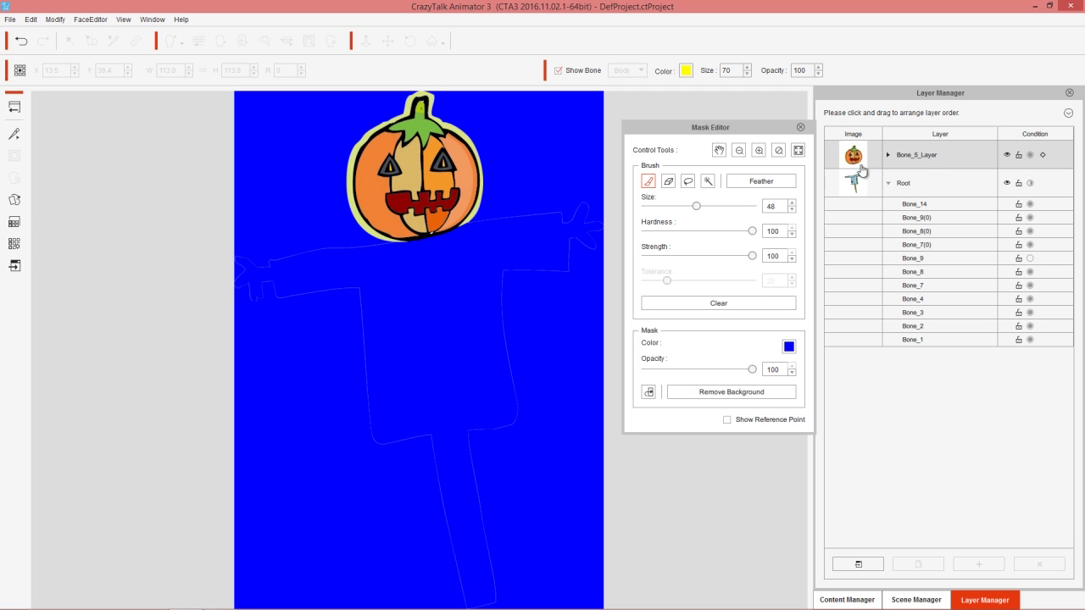
{"action": "left_click", "coordinate": [865, 188]}
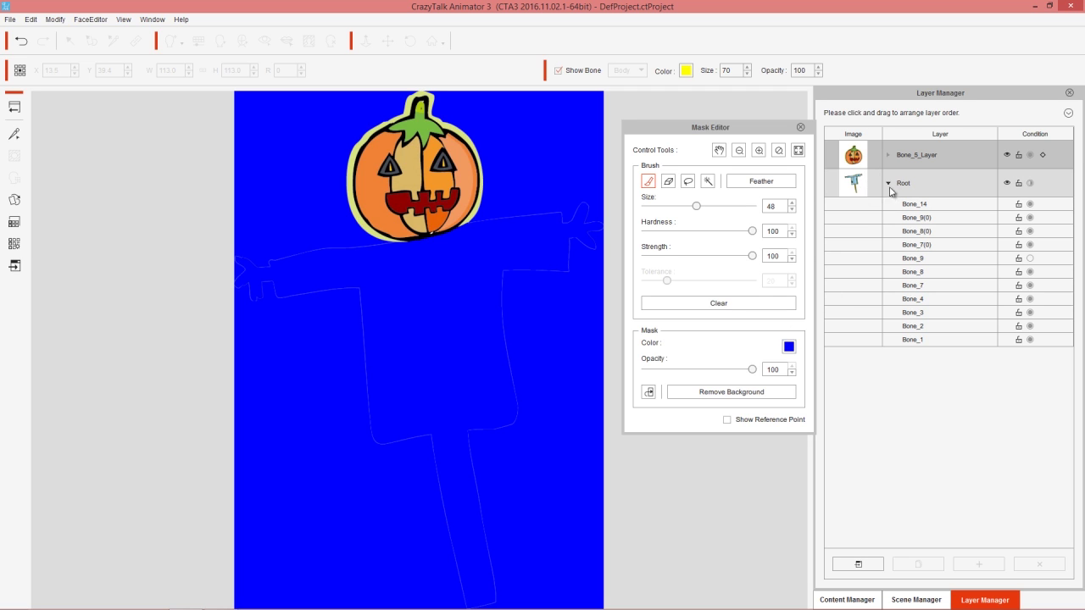
{"action": "left_click", "coordinate": [800, 128]}
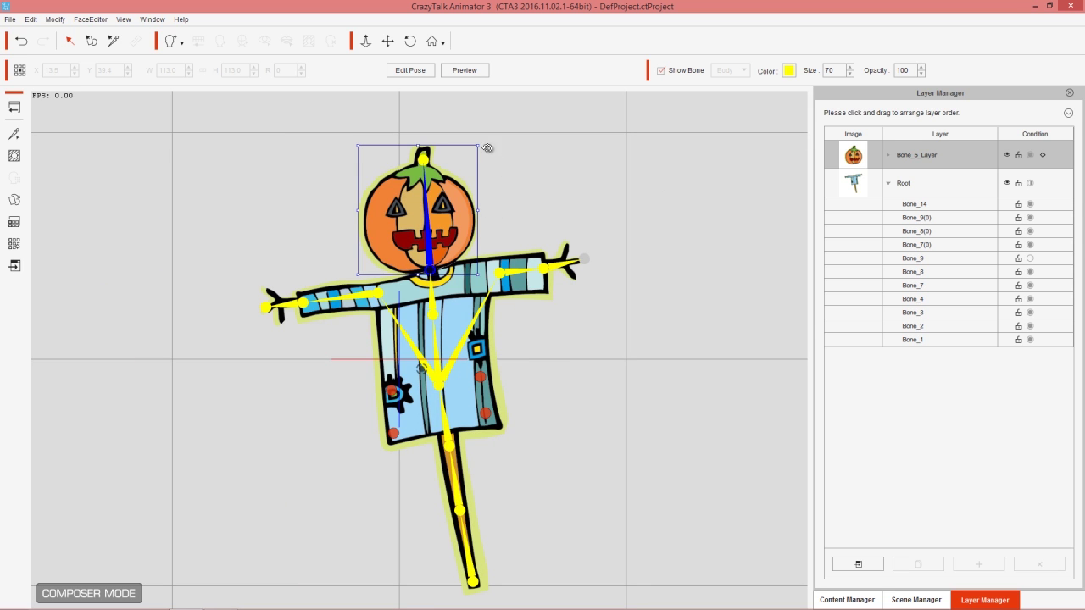
- Try several clockwise rotations of the pumpkin head, undoing the swing about the neck
{"action": "left_click_drag", "start_coordinate": [487, 149], "coordinate": [511, 175]}
{"action": "left_click_drag", "start_coordinate": [422, 151], "coordinate": [454, 235]}
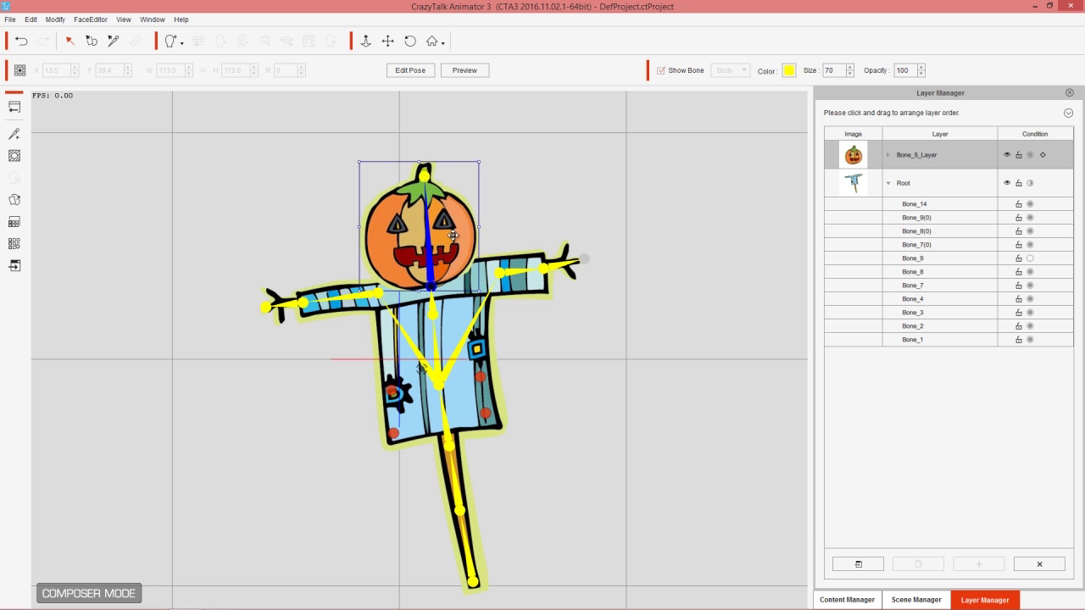
{"action": "key", "text": "ctrl+z"}
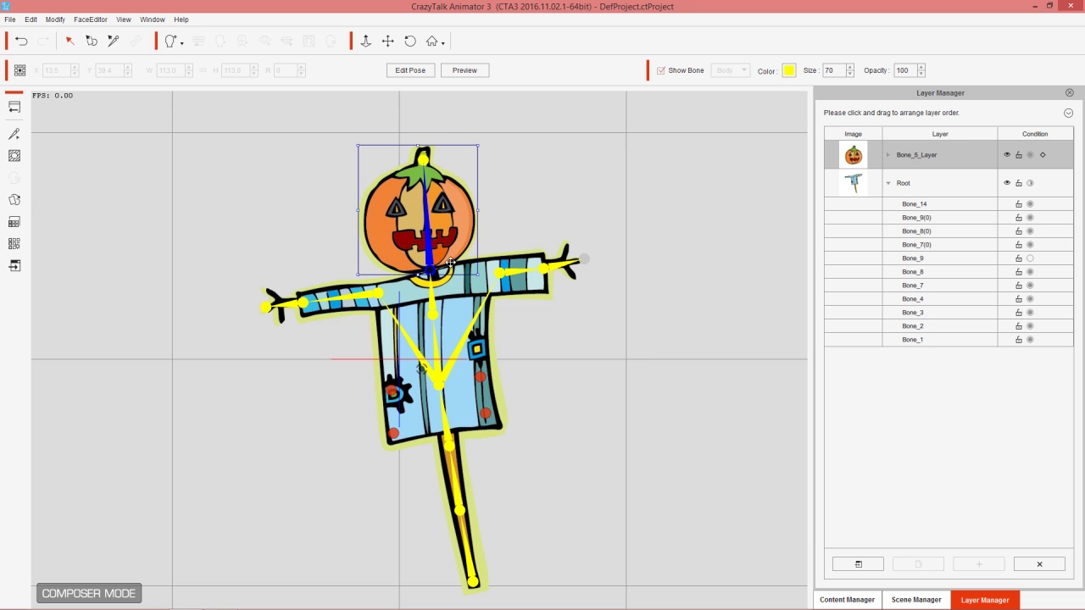
{"action": "left_click_drag", "start_coordinate": [482, 143], "coordinate": [468, 180]}
- In Edit Pose, lower the pumpkin head slightly onto the neck to X 13.5, Y 35.1
{"action": "left_click", "coordinate": [410, 71]}
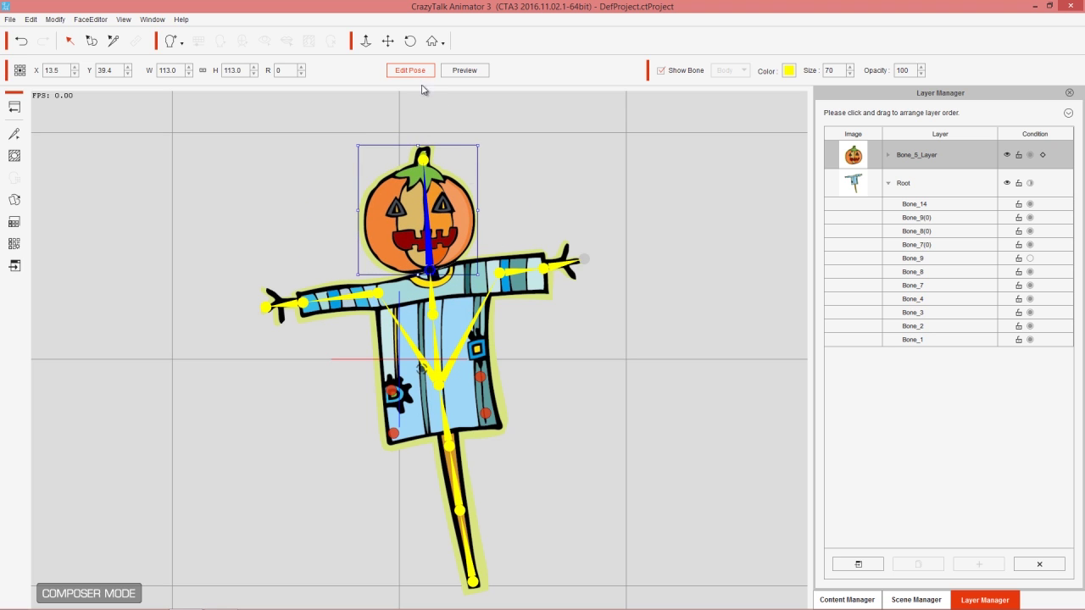
{"action": "left_click_drag", "start_coordinate": [443, 218], "coordinate": [445, 227]}
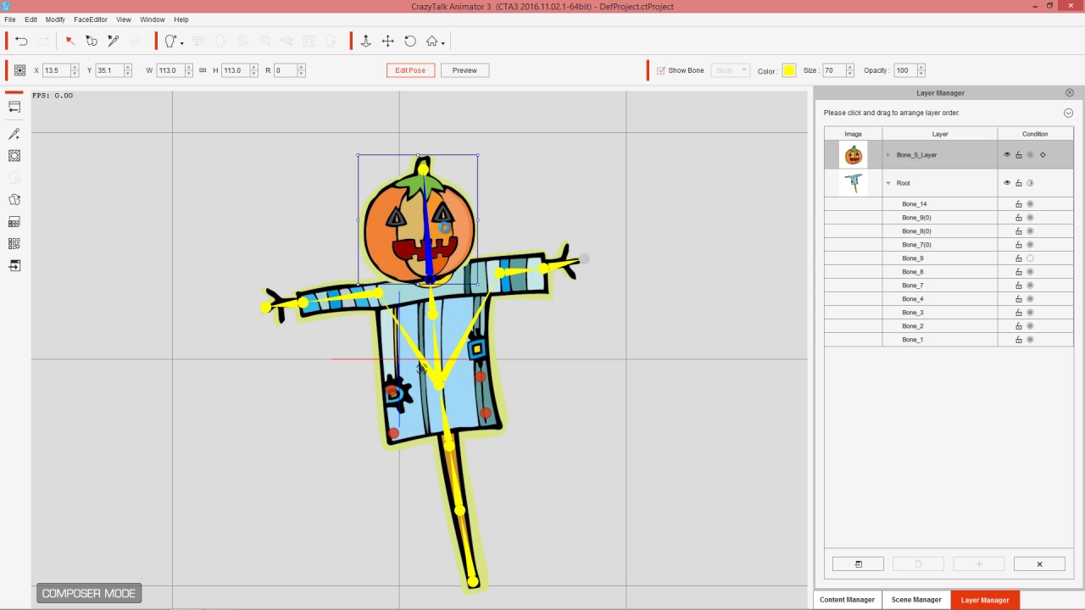
{"action": "left_click", "coordinate": [423, 77]}
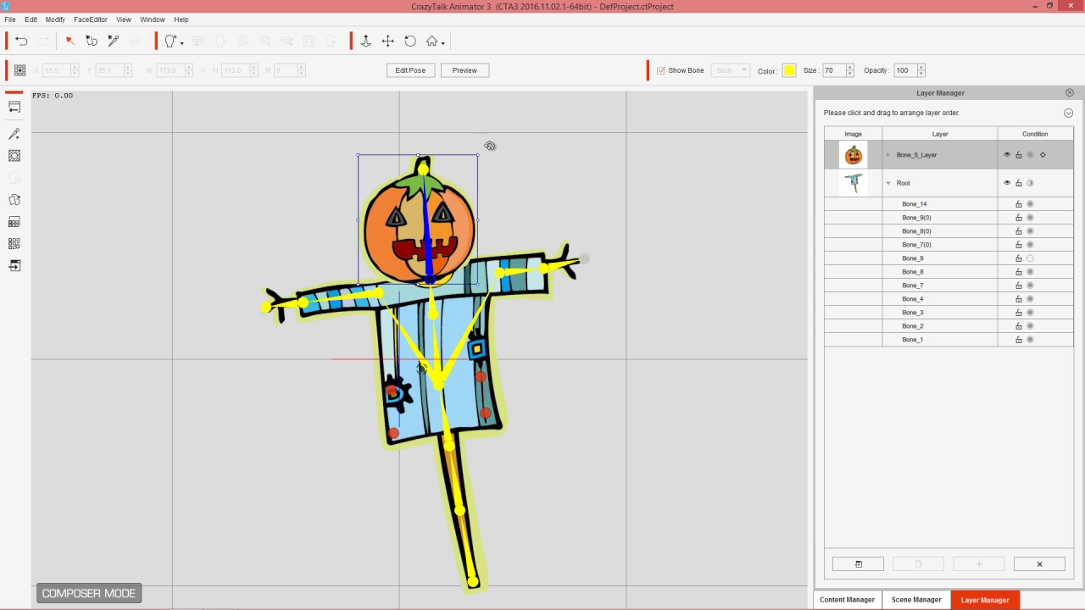
{"action": "left_click_drag", "start_coordinate": [489, 146], "coordinate": [462, 221]}
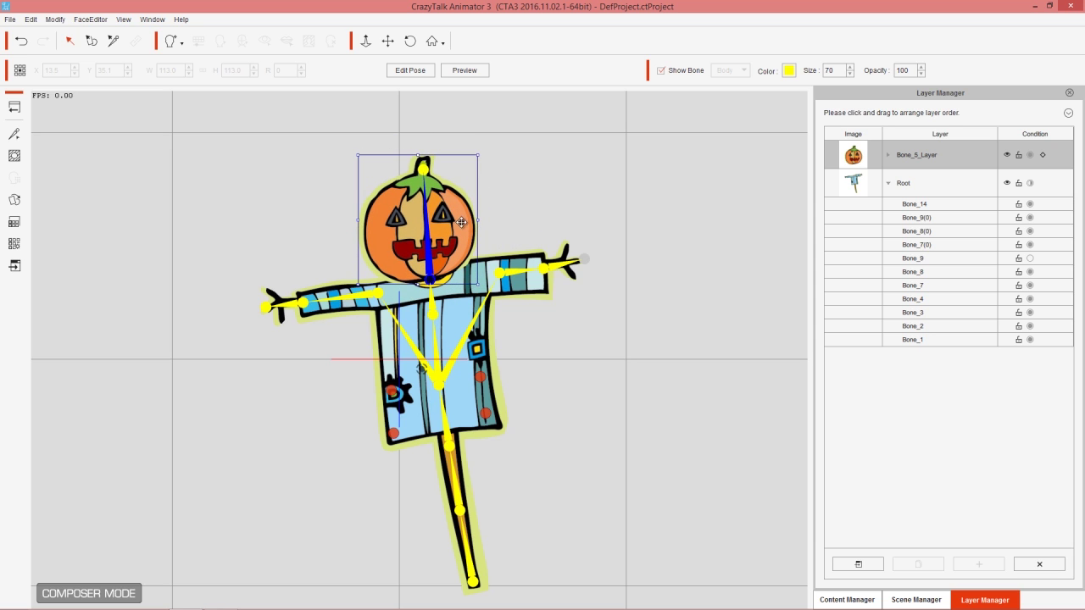